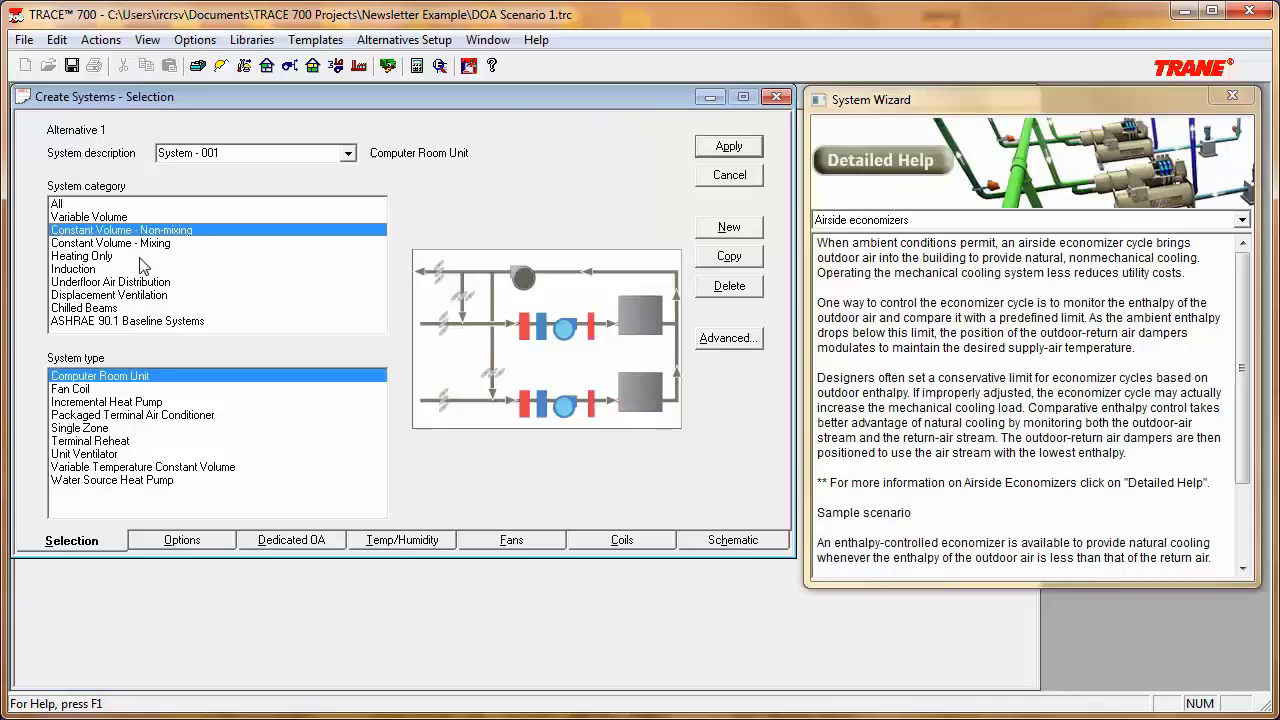
Step: Set the system type to the constant volume non-mixing Fan Coil, name the system Fan Coil and apply
click(83, 391)
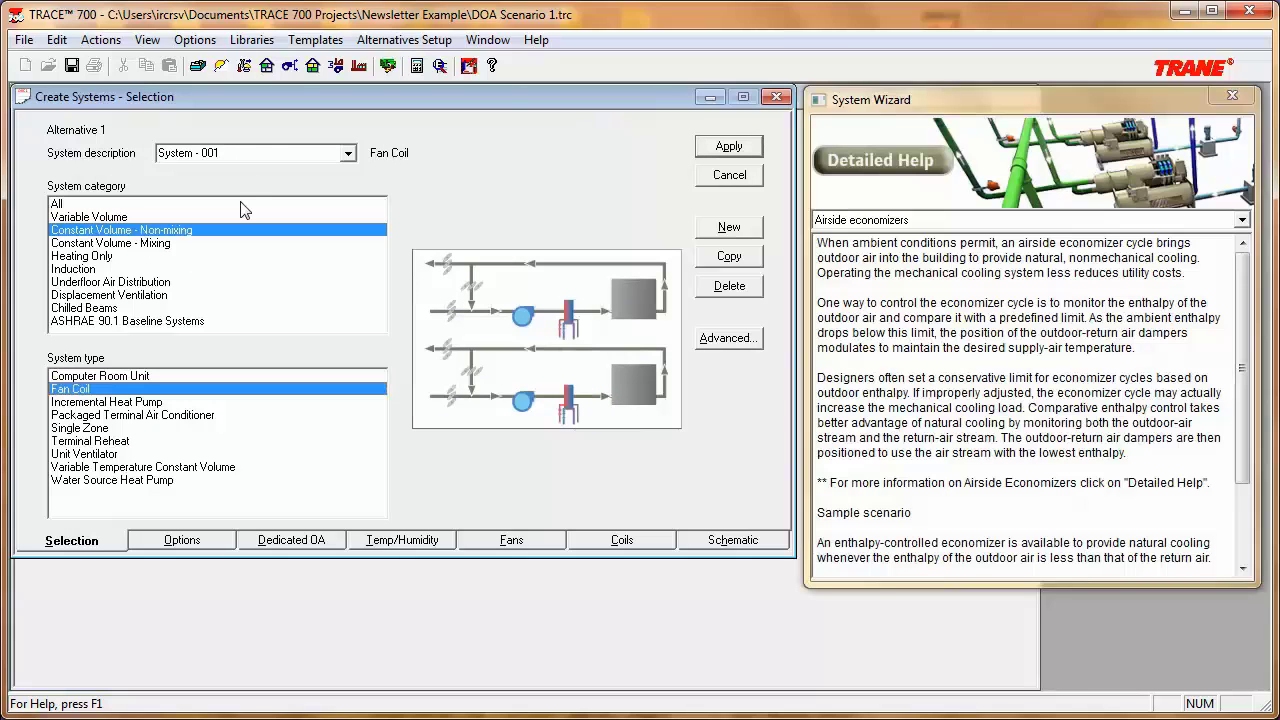
click(258, 150)
text(Fan Coil)
click(725, 148)
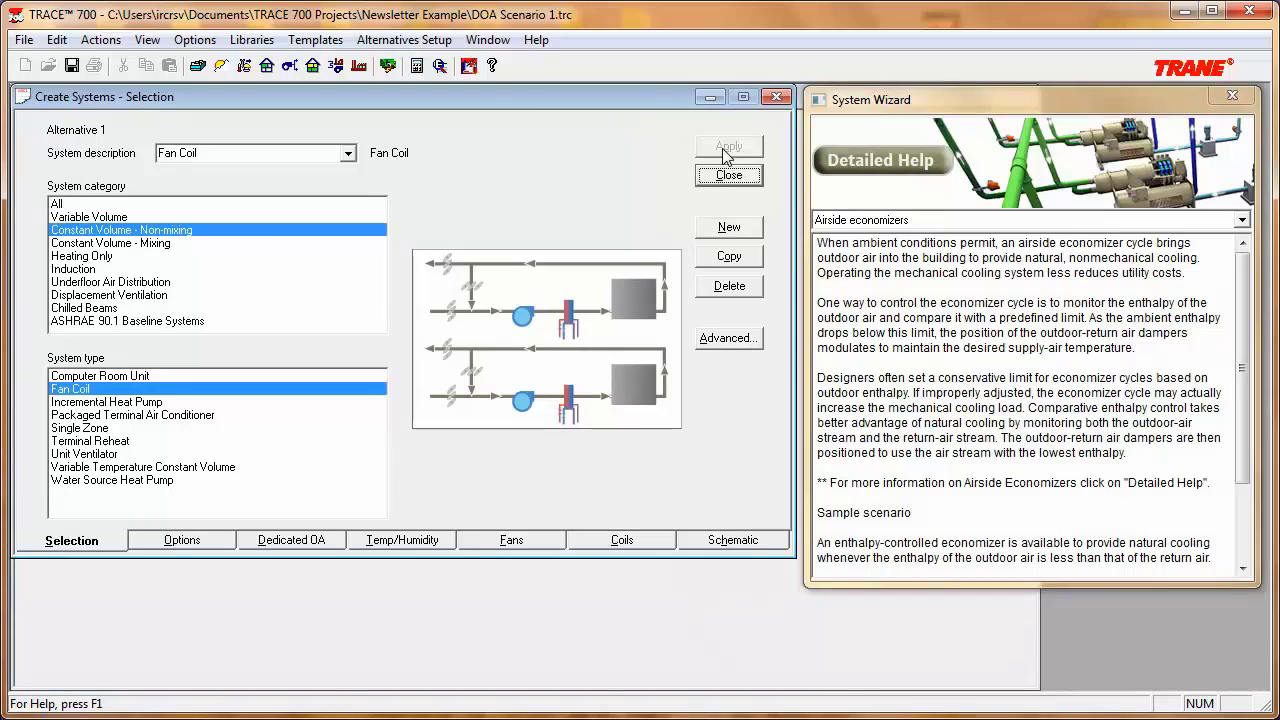
Step: Set the system's dedicated outdoor air configuration to Cool / Heat with the Fixed Setpoints control method
click(319, 547)
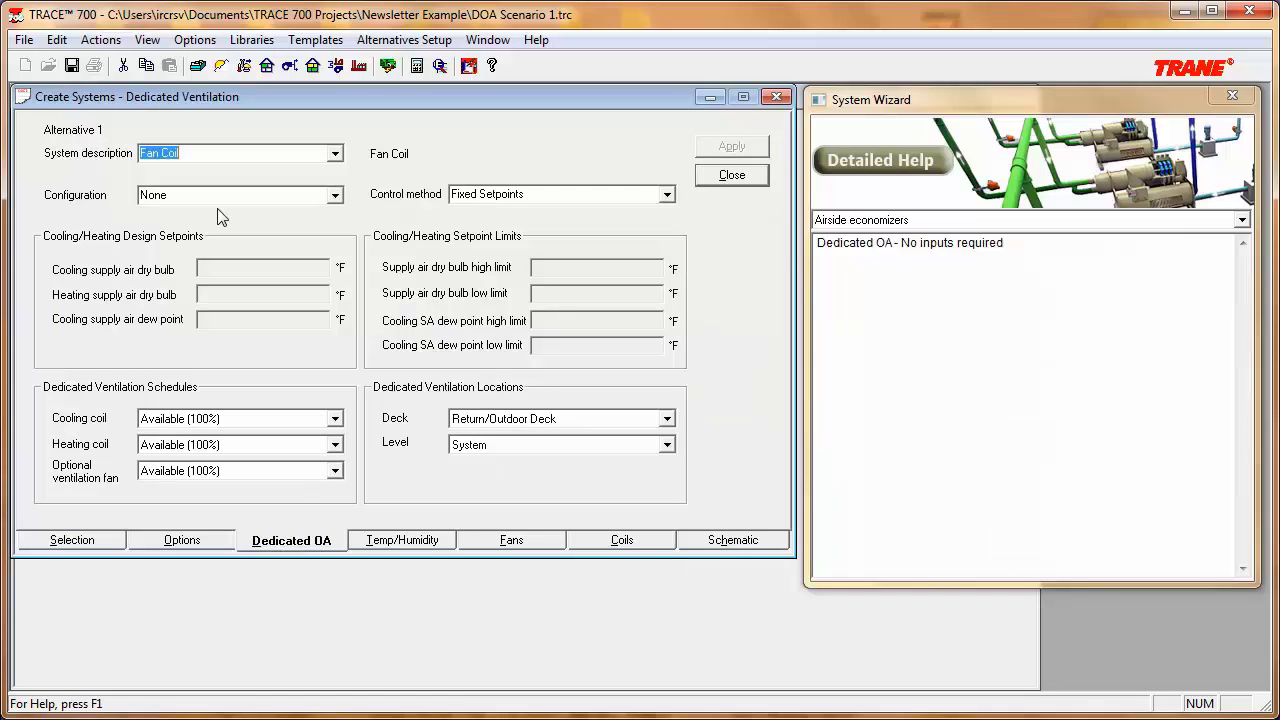
click(335, 196)
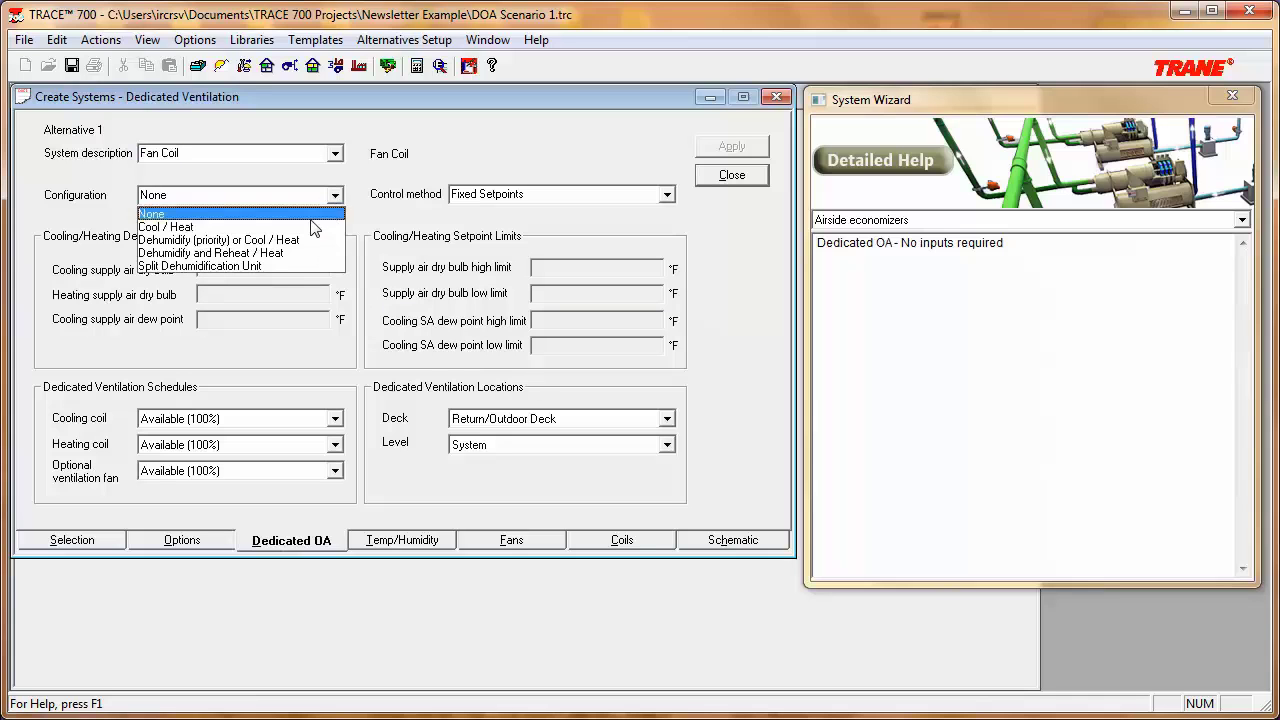
click(310, 228)
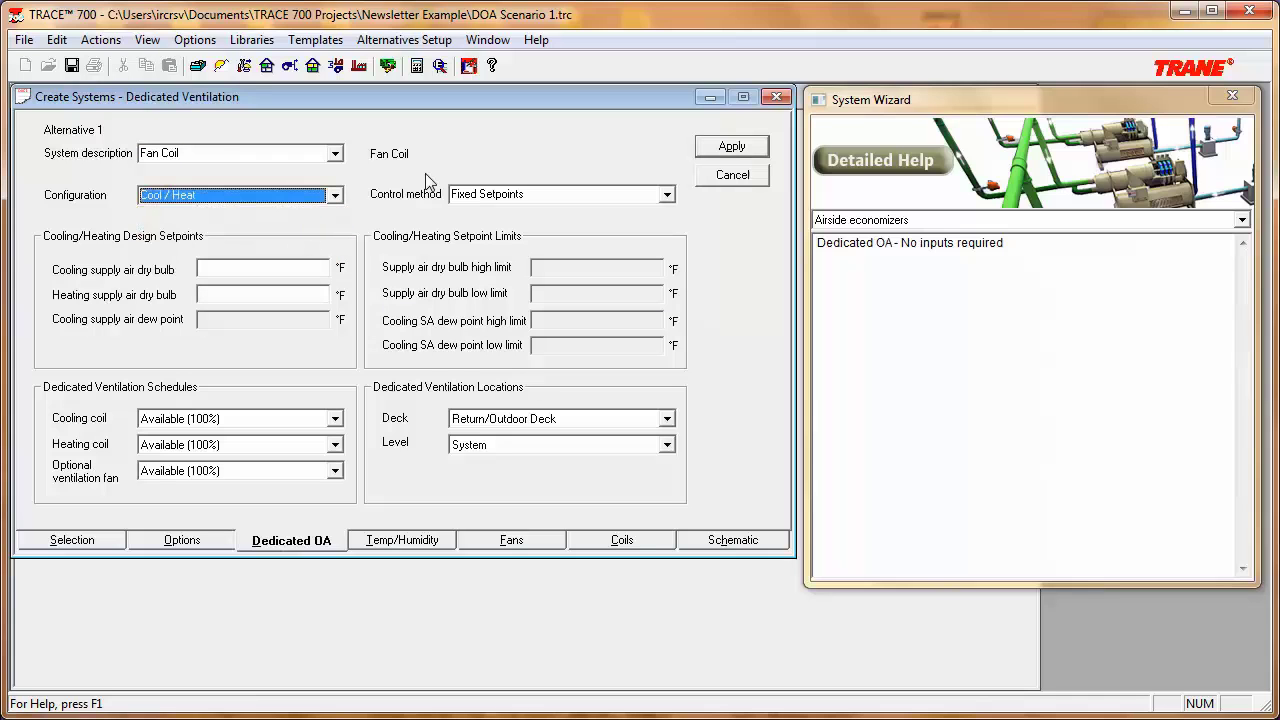
click(666, 195)
click(665, 198)
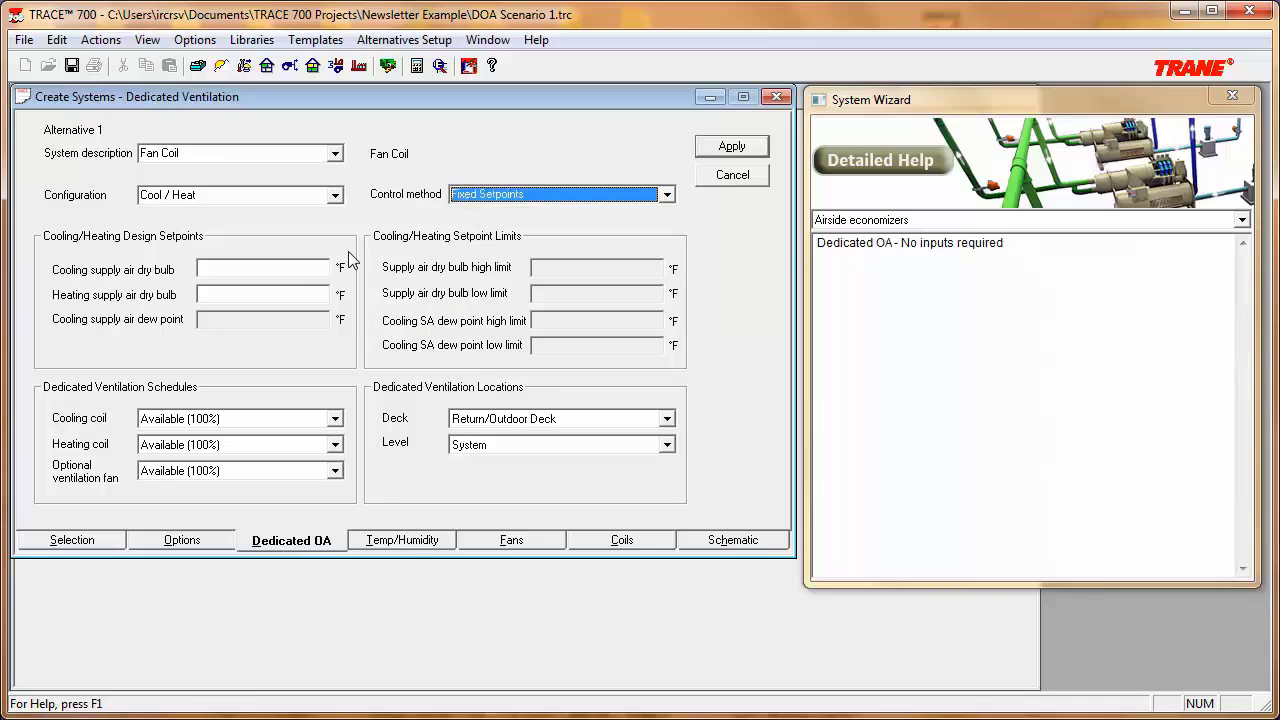
Step: Set the dedicated ventilation design setpoints to 75 °F cooling and 70 °F heating supply air dry bulb
click(302, 274)
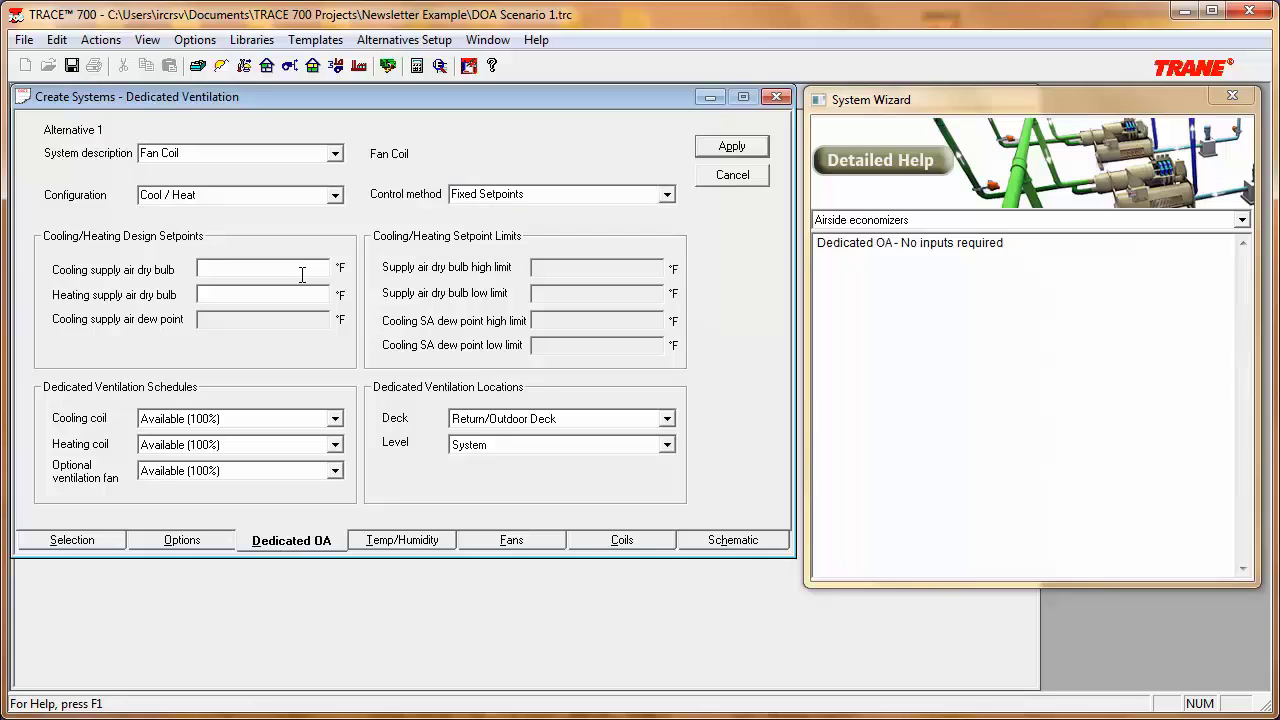
text(75)
click(295, 295)
text(70)
Step: Locate the dedicated ventilation at the Room Direct deck and System level, and apply the settings
click(665, 420)
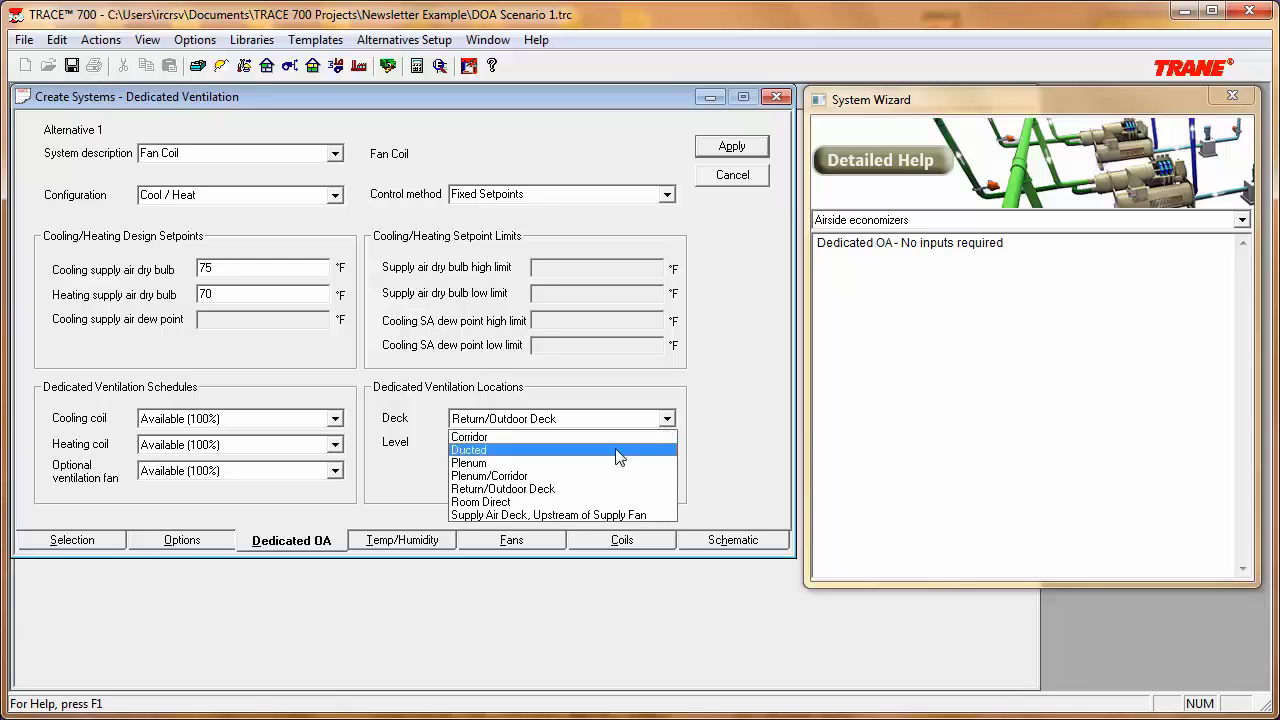
click(612, 502)
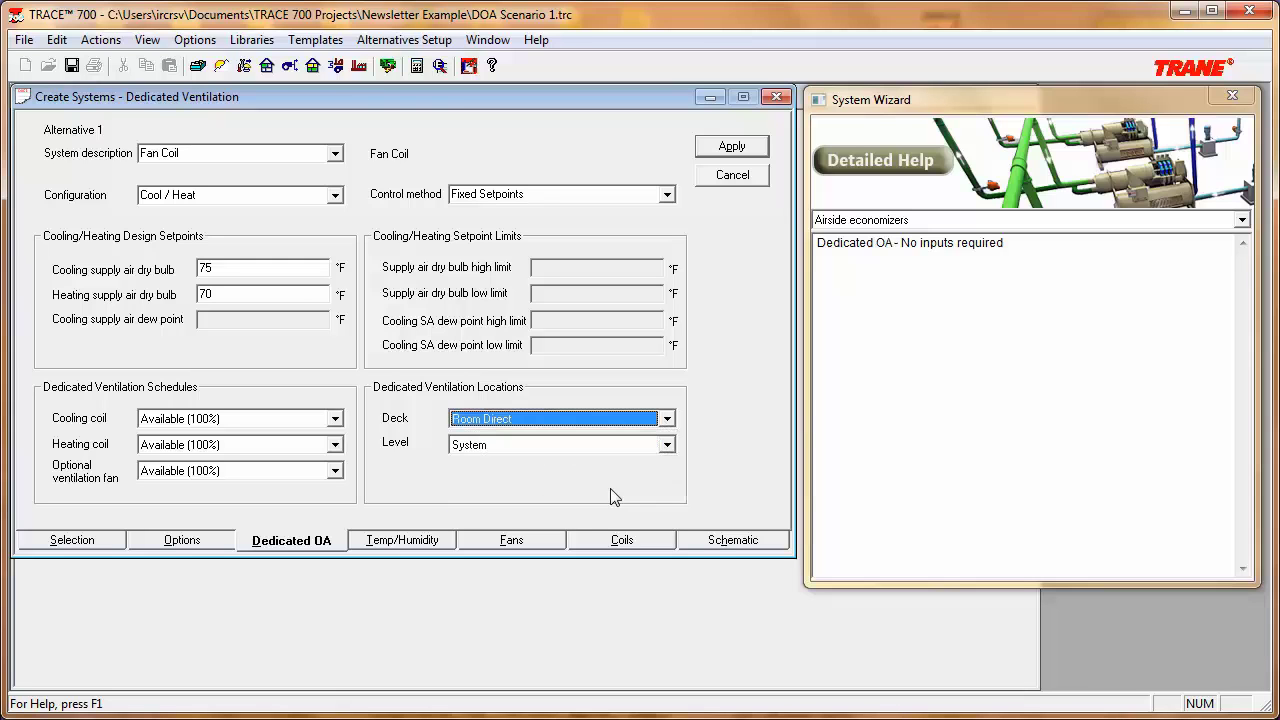
click(667, 446)
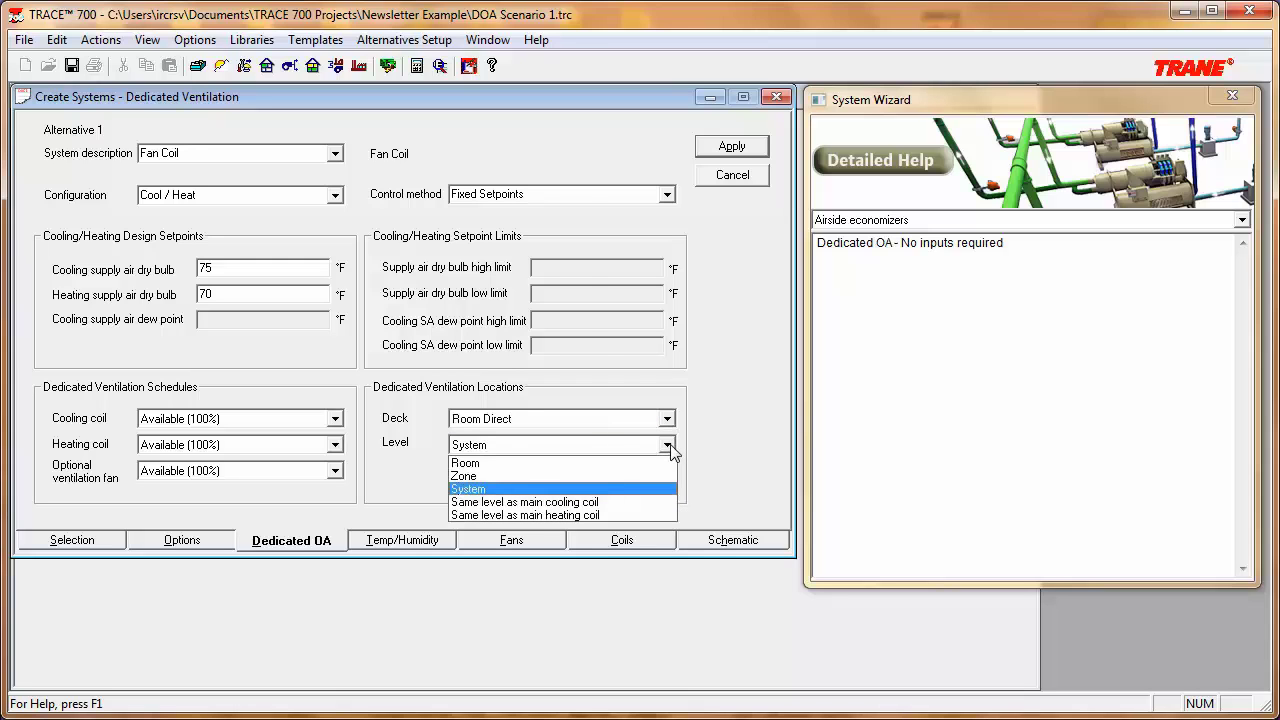
click(712, 453)
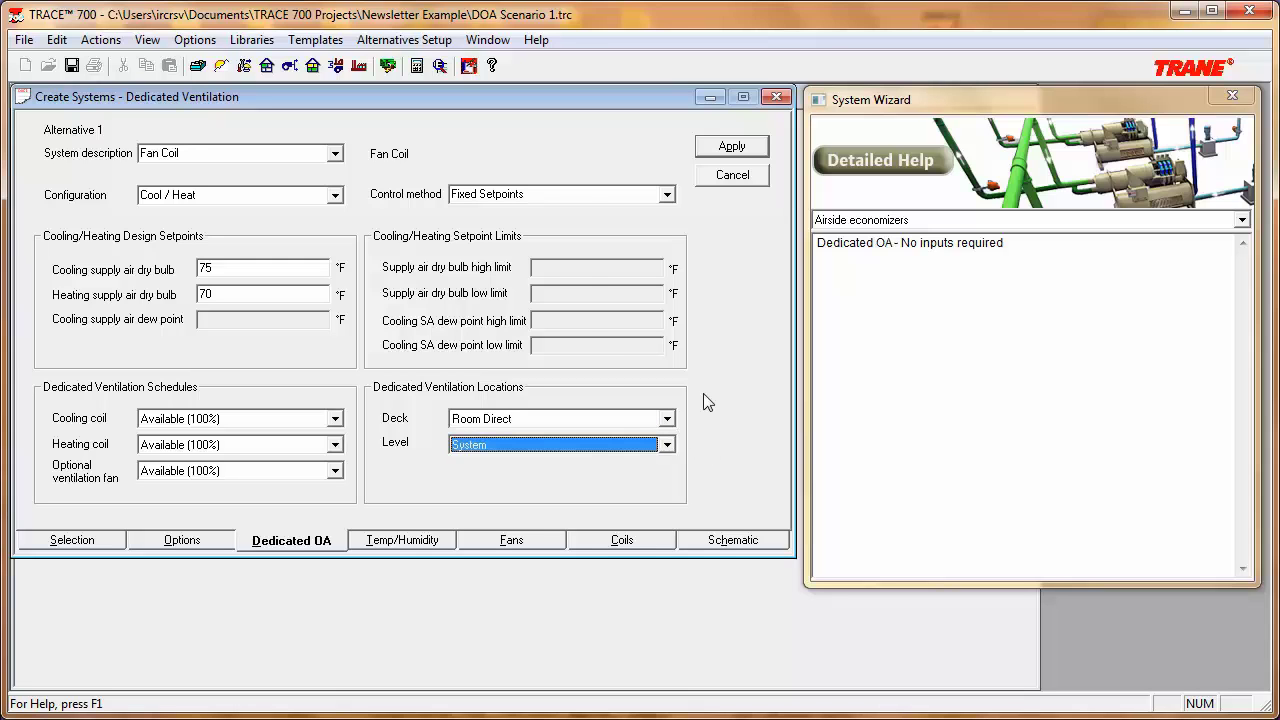
click(731, 150)
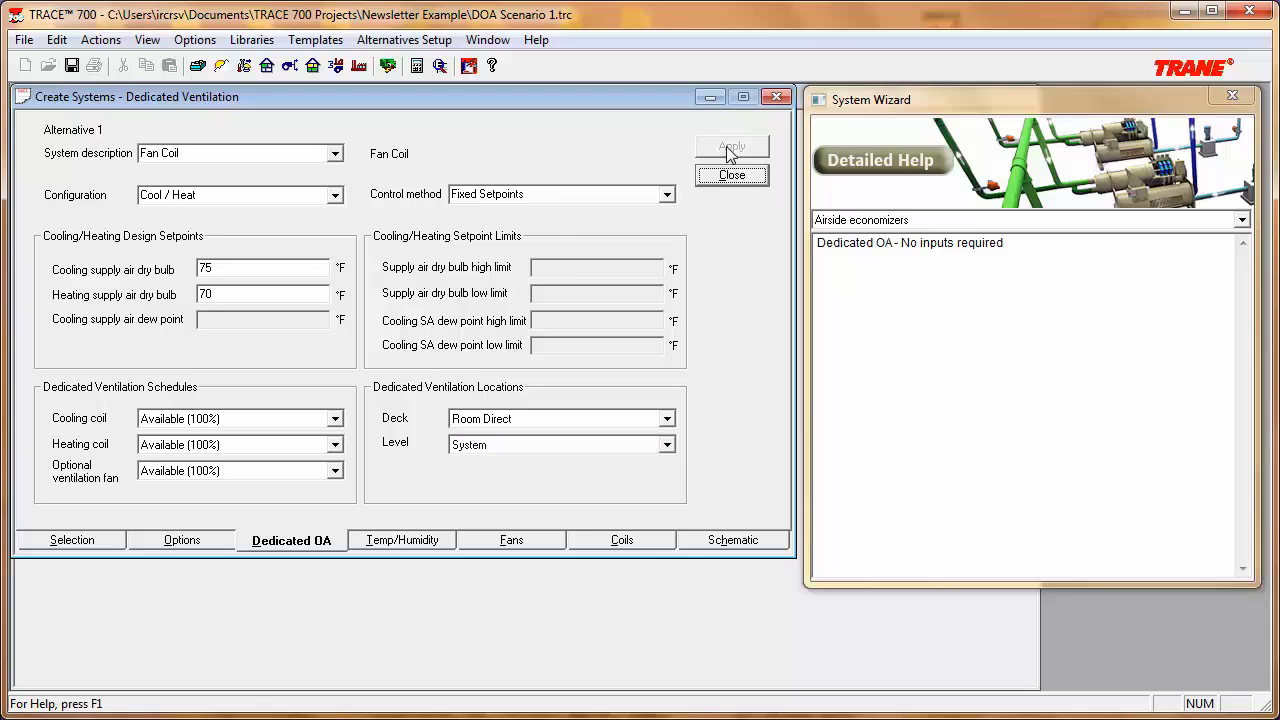
Step: Set the fan type of both the primary and optional vent fans to FC Centrifugal const vol
click(509, 541)
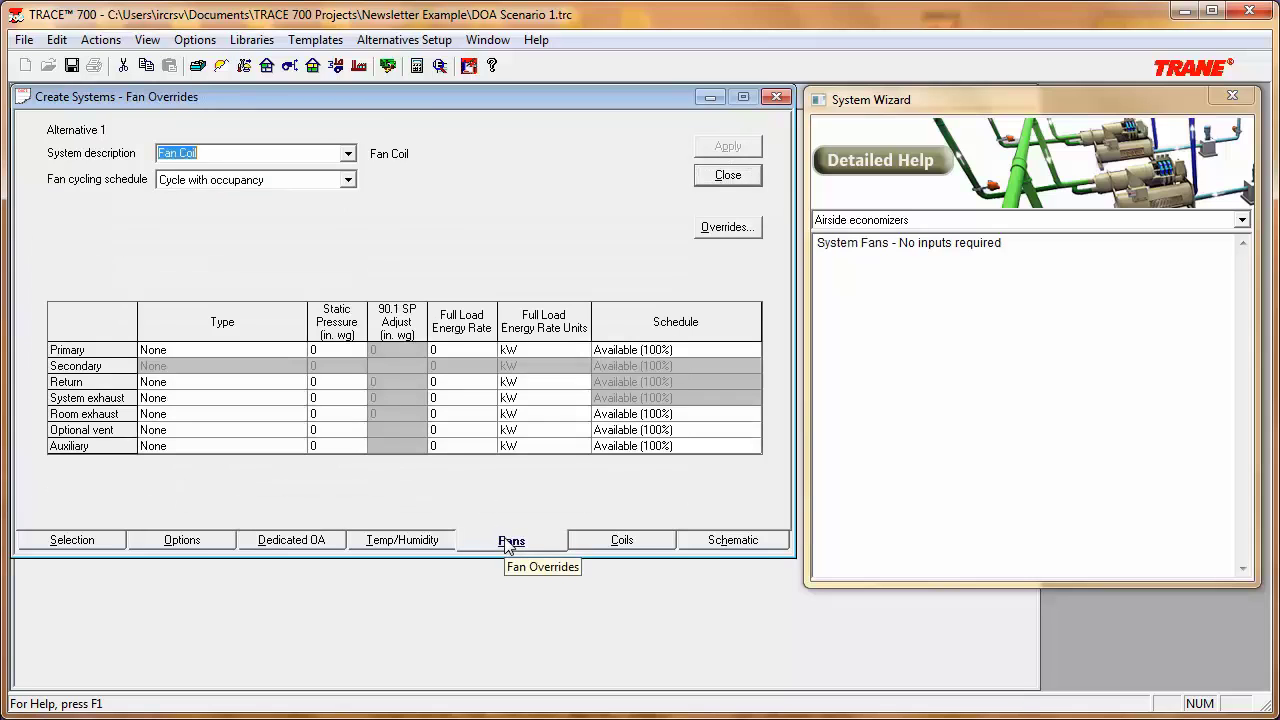
click(303, 352)
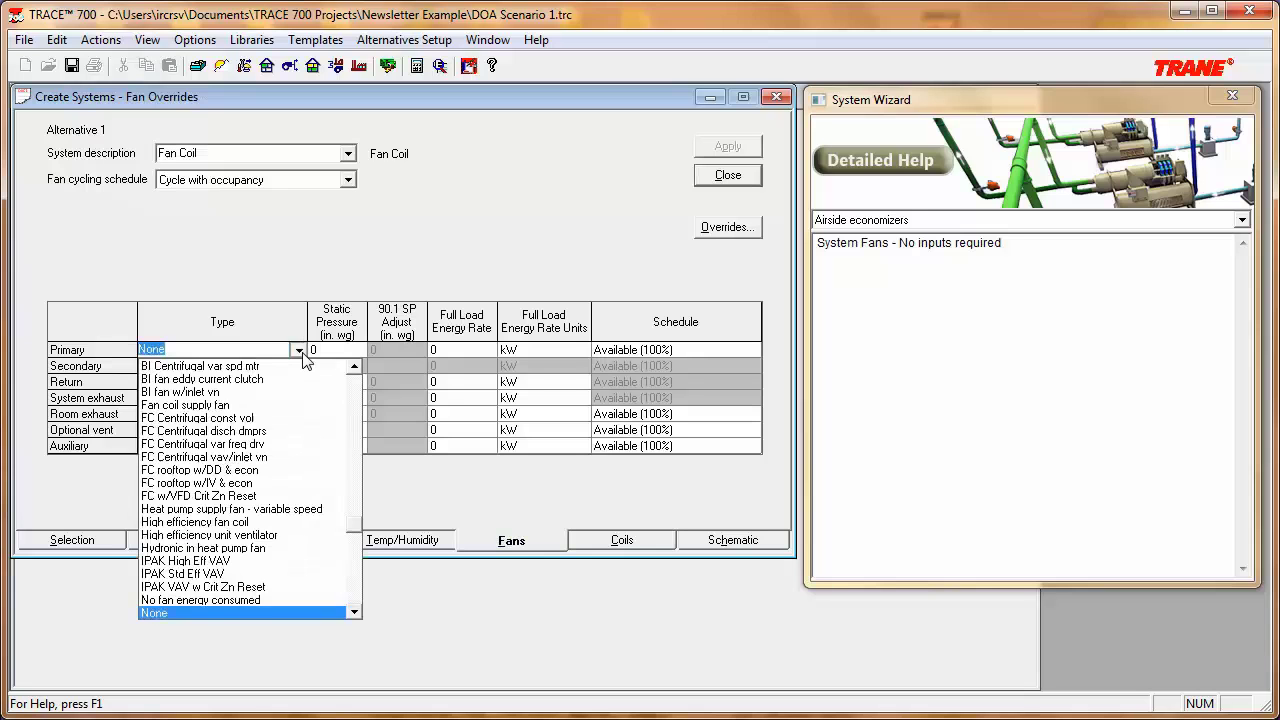
click(262, 418)
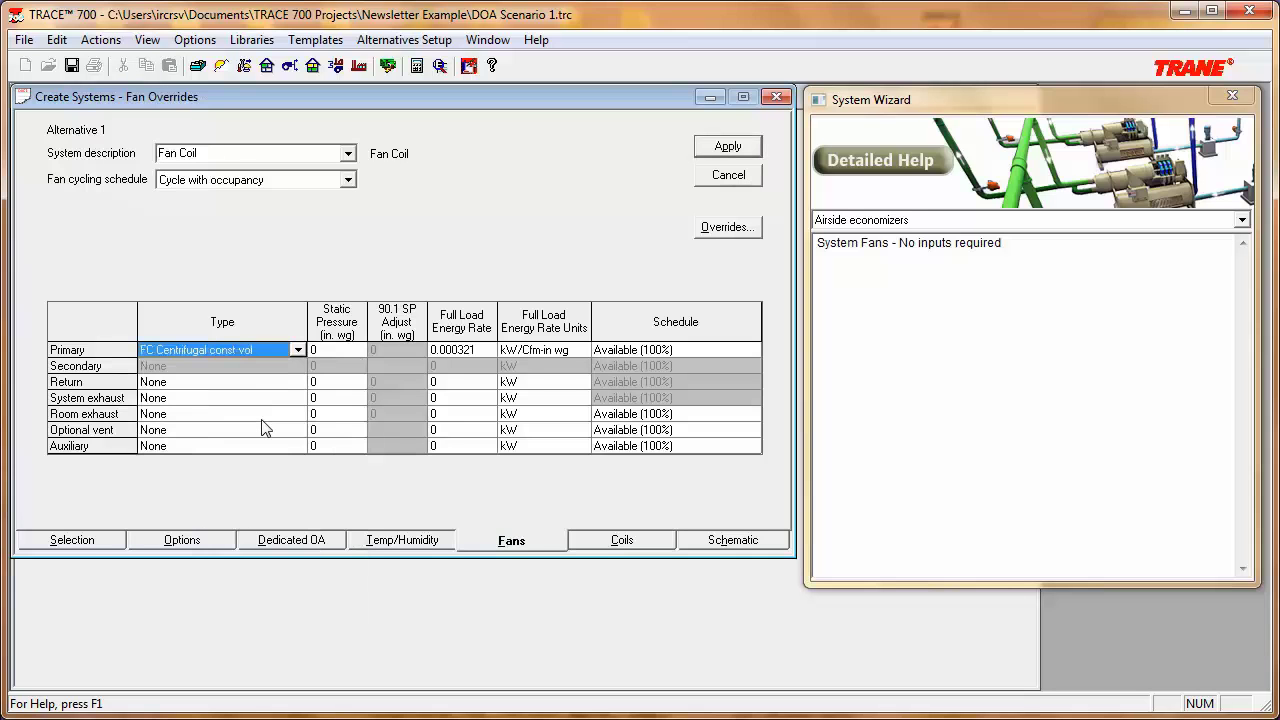
click(300, 431)
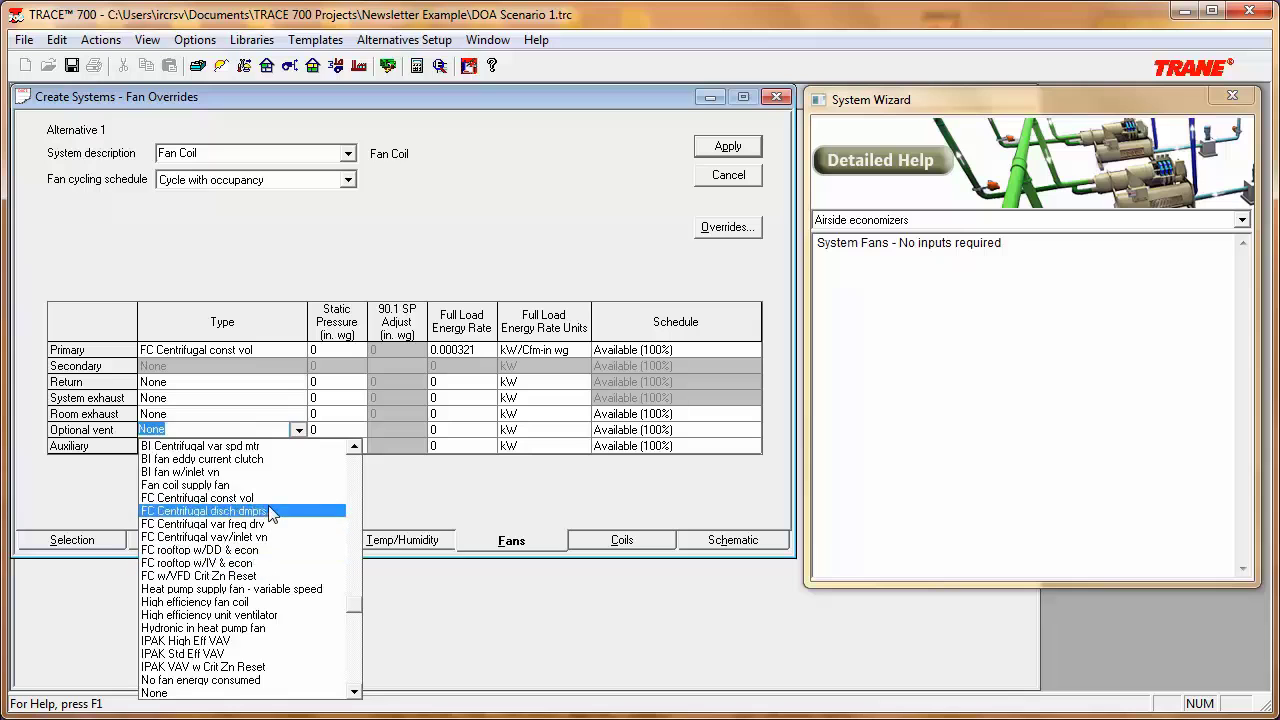
click(276, 500)
Step: Set static pressure to 3 in. wg for the optional vent fan and 0.5 for the primary fan, then apply and close the system setup
click(338, 432)
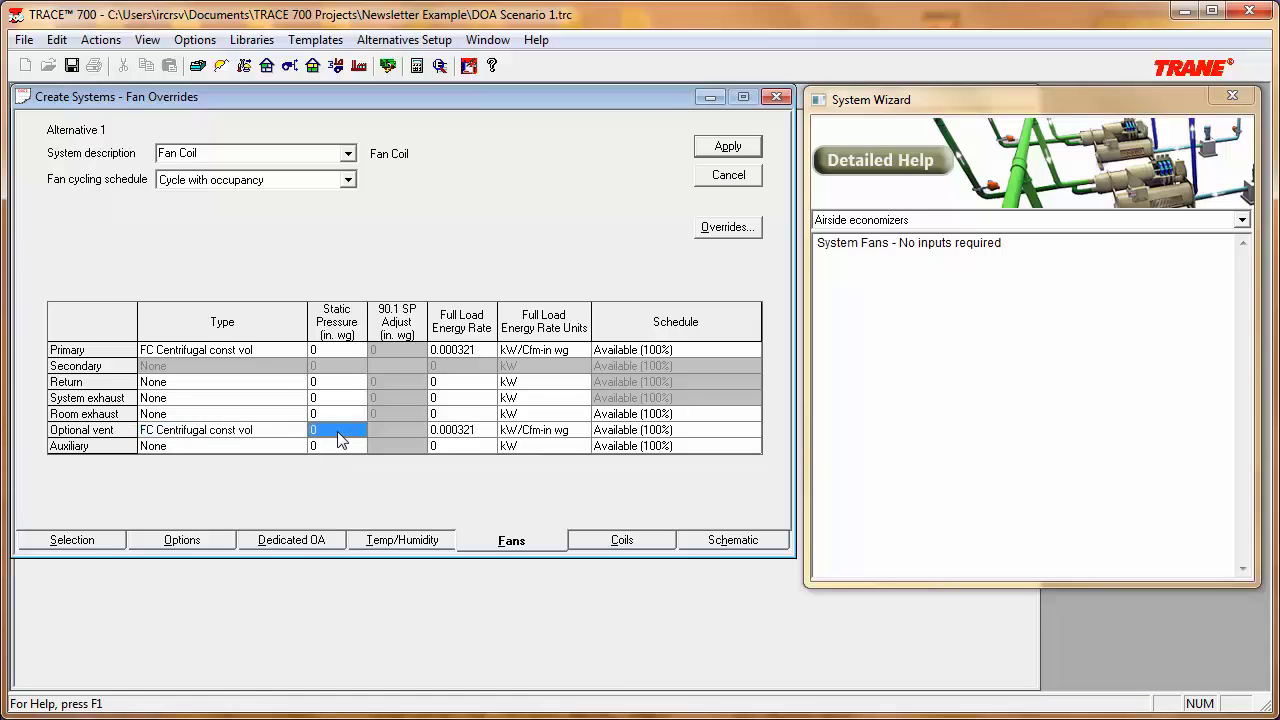
text(3)
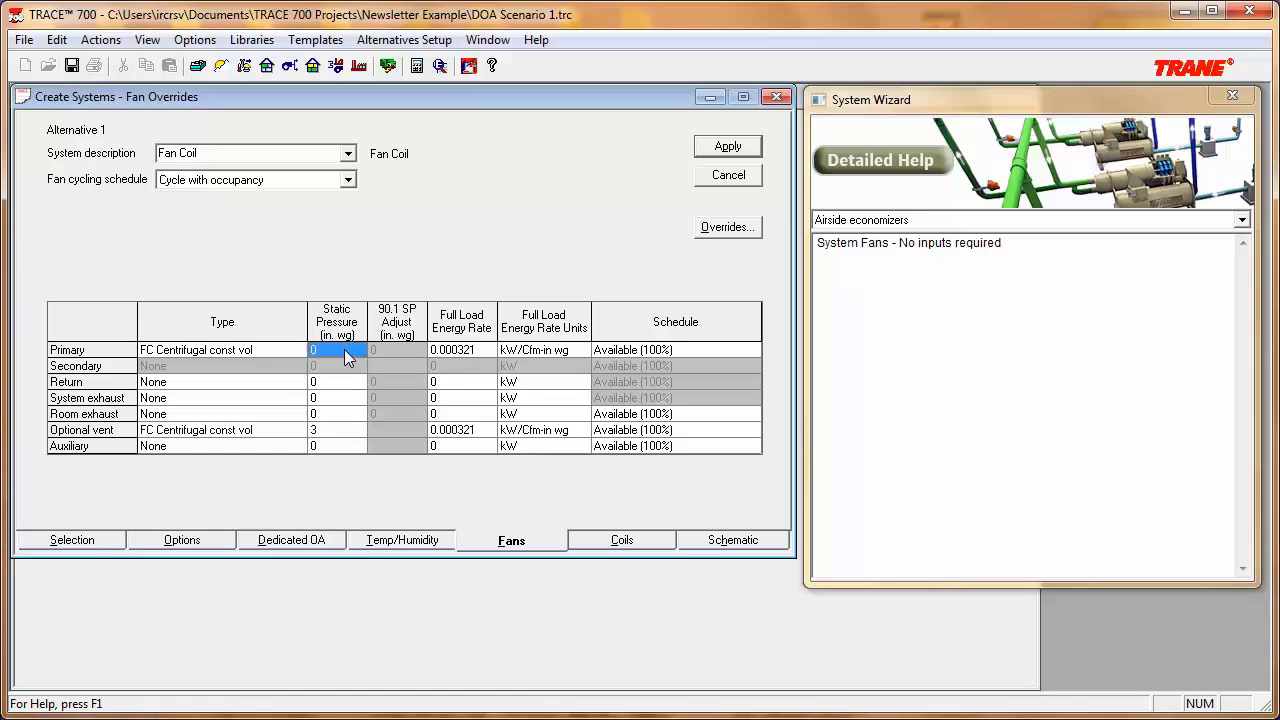
text(0.5)
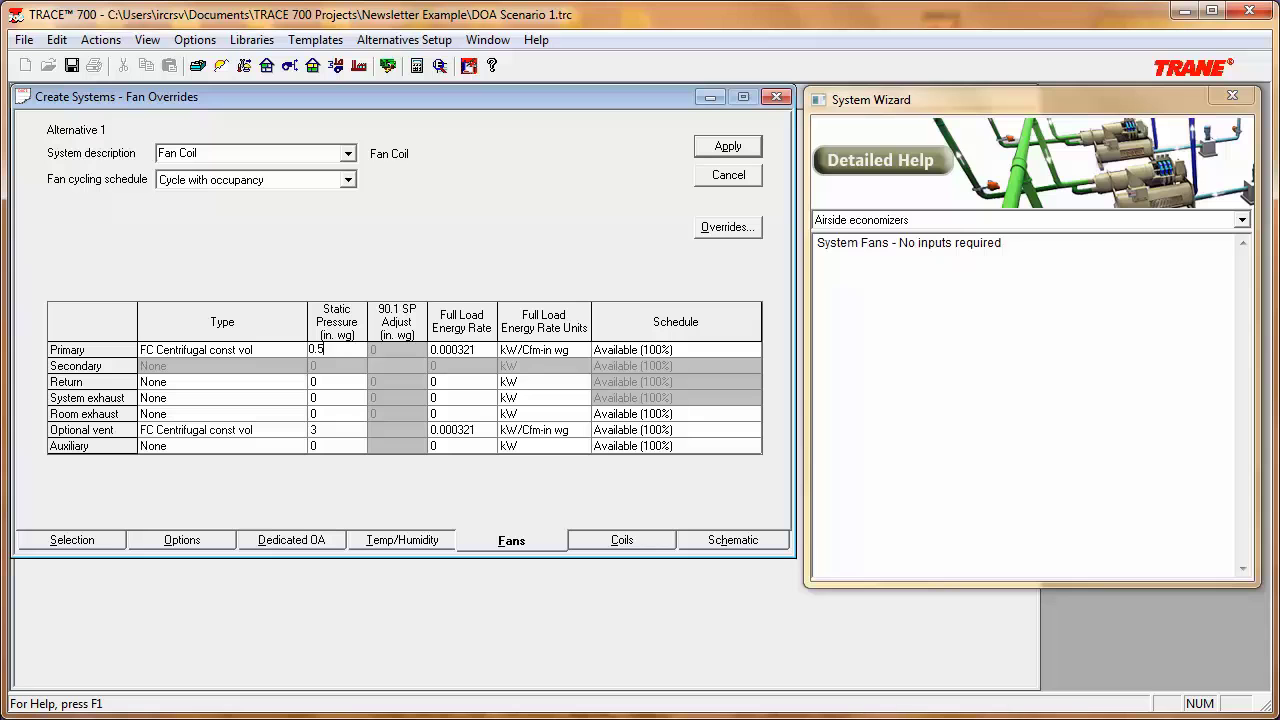
click(734, 148)
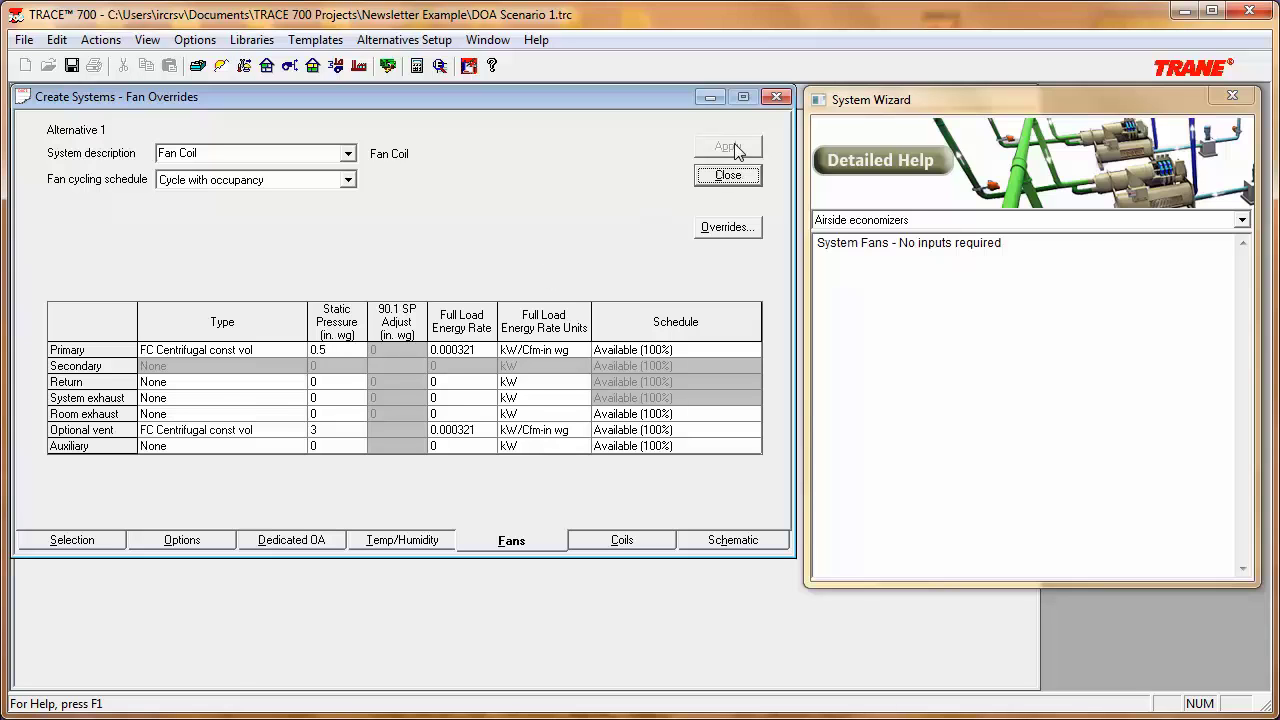
click(724, 176)
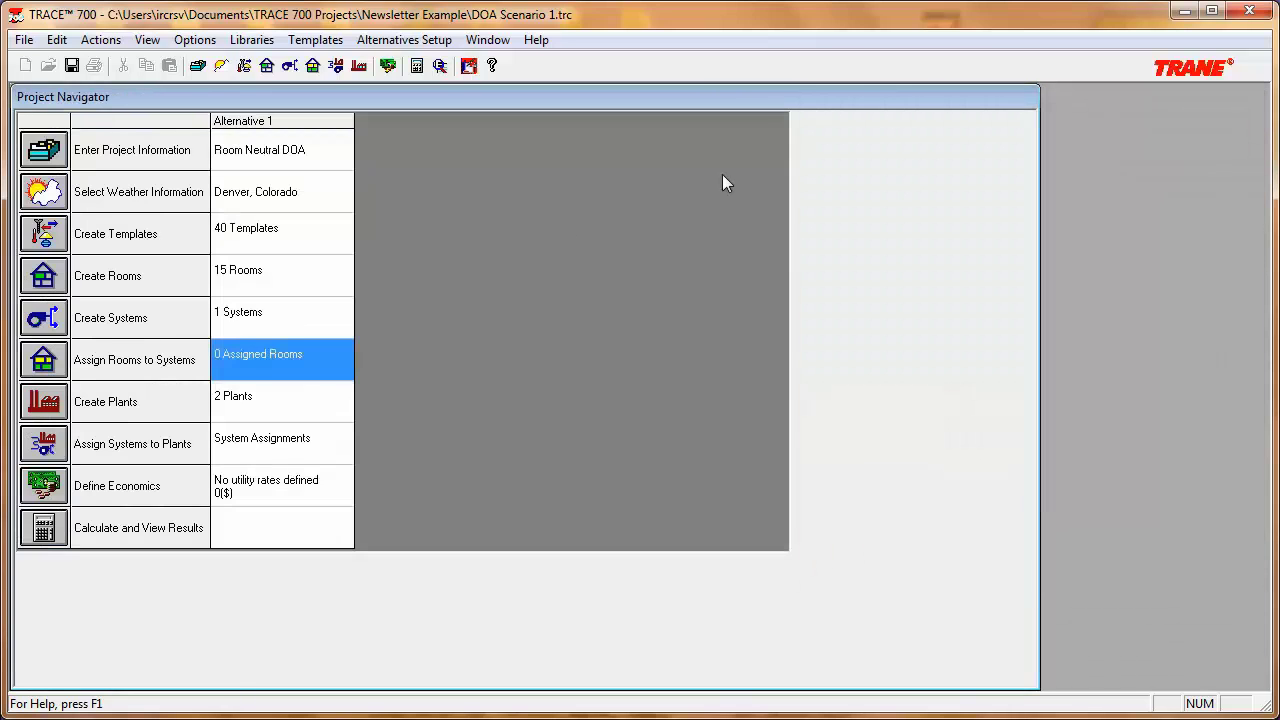
Step: Assign all the unassigned rooms to the Fan Coil system and close the room assignment window
click(268, 369)
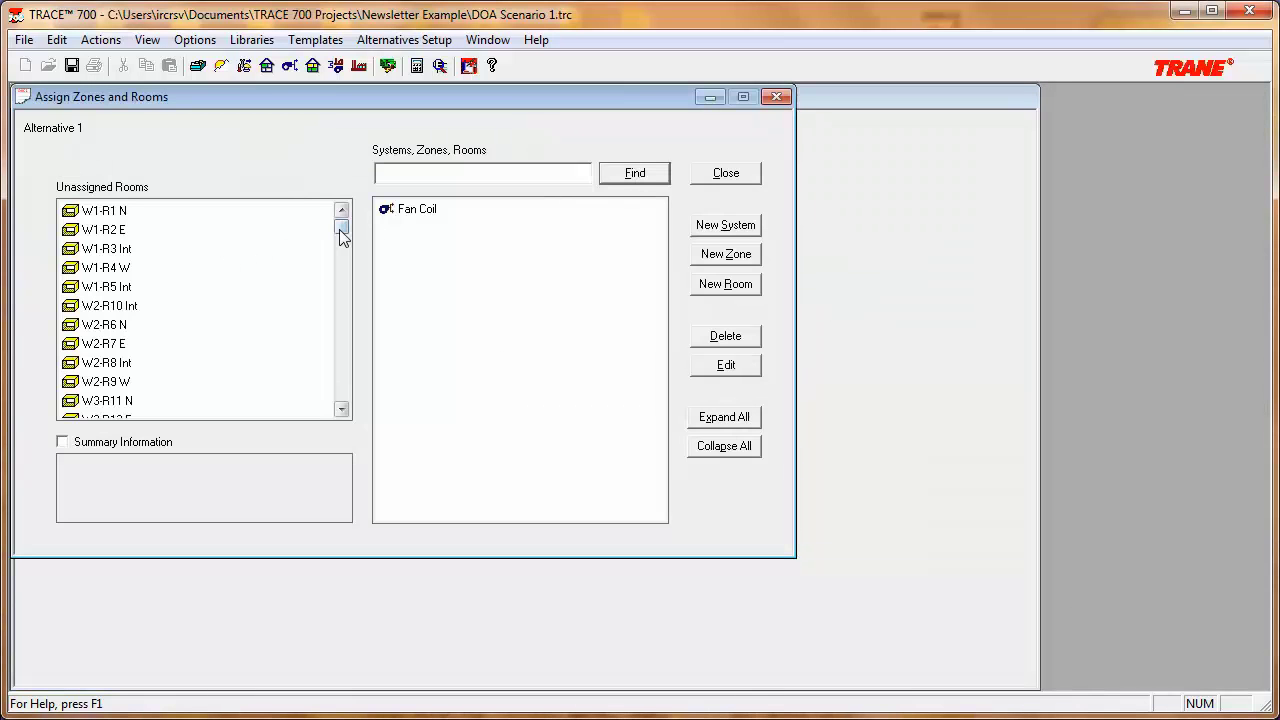
click(84, 212)
scroll(331, 349, down, 1)
scroll(331, 349, down, 1)
shift+click(106, 404)
drag(106, 404, 425, 209)
click(728, 173)
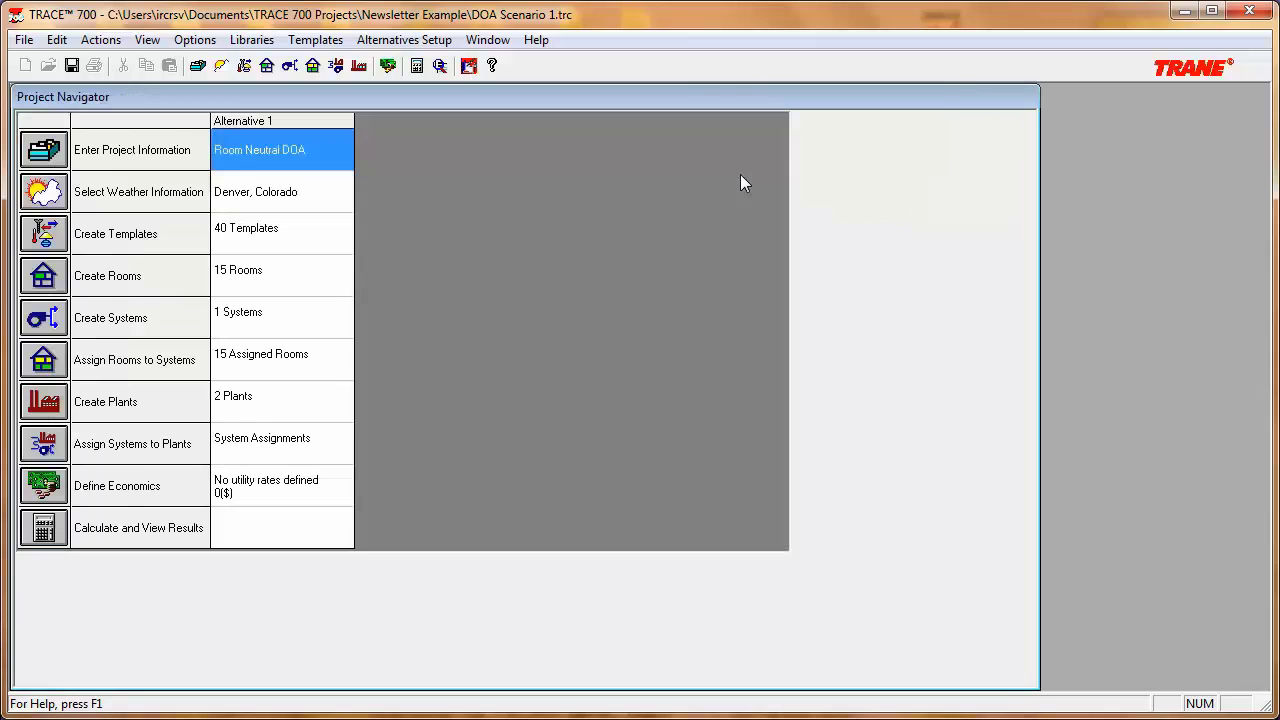
Step: Add a second cooling plant in Create Plants and rename the two cooling plants DOA DX and Fan Coil
double_click(275, 417)
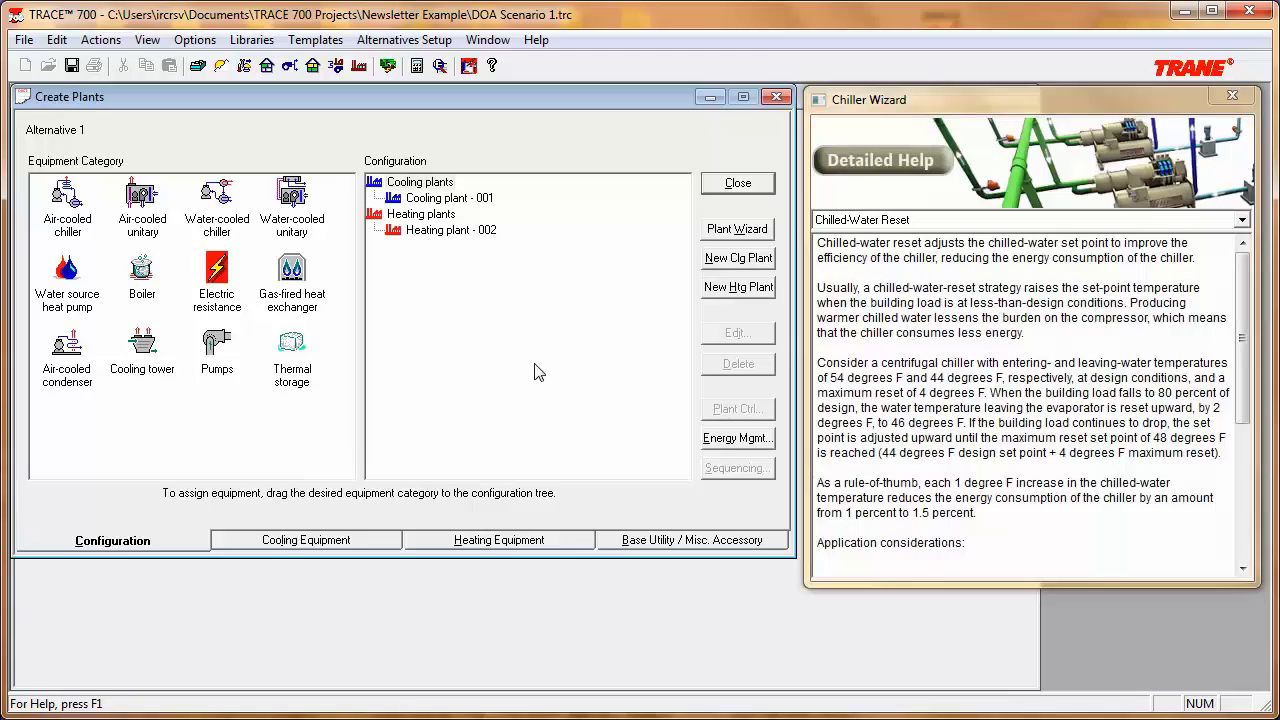
click(727, 262)
click(431, 205)
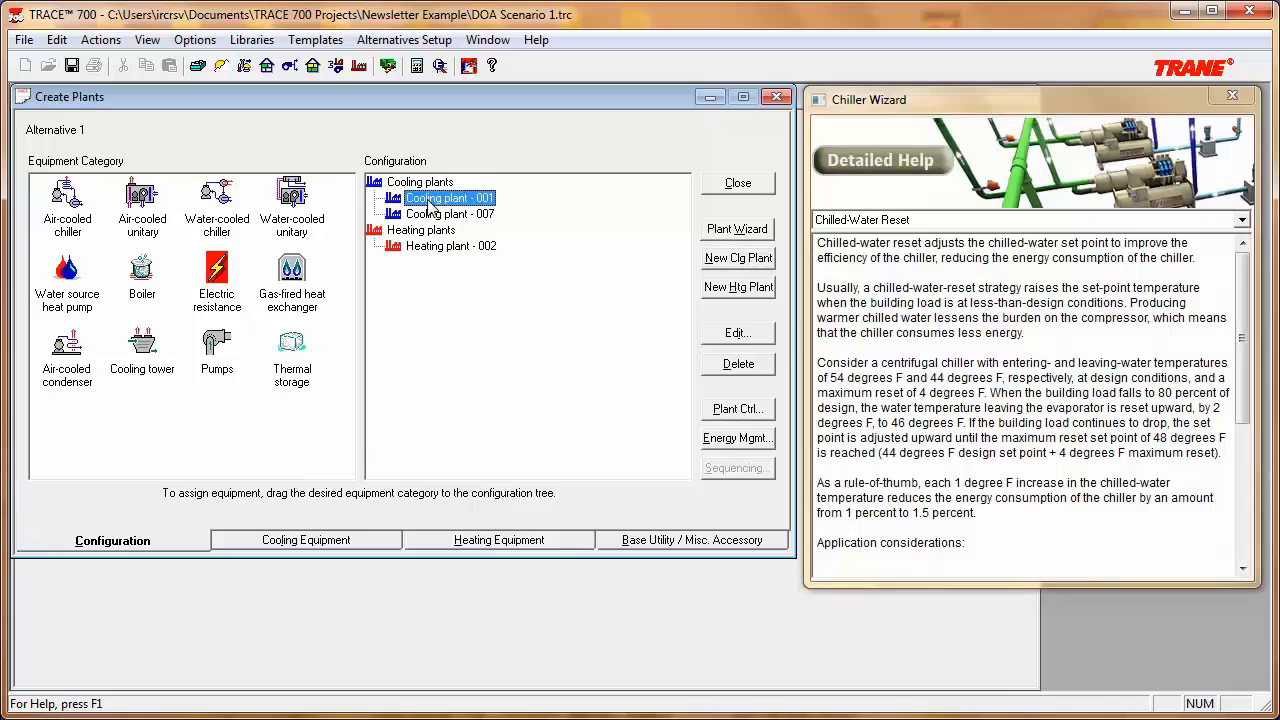
click(440, 199)
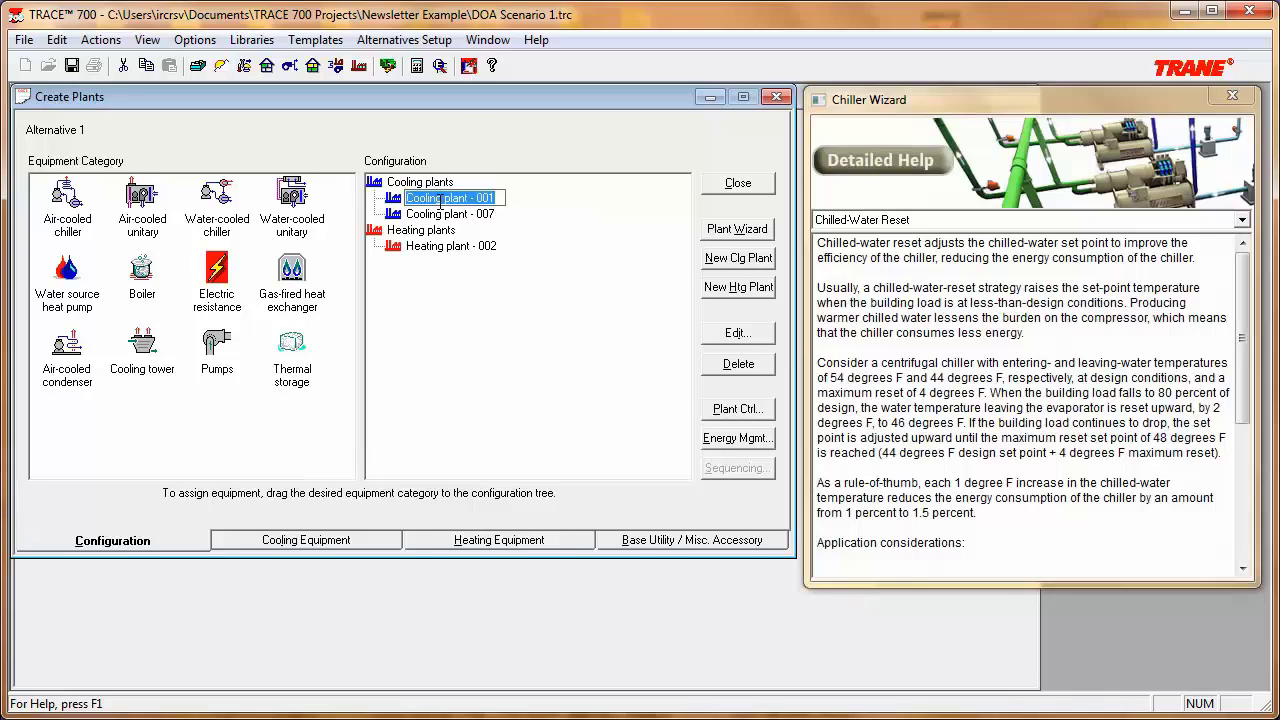
text(DO)
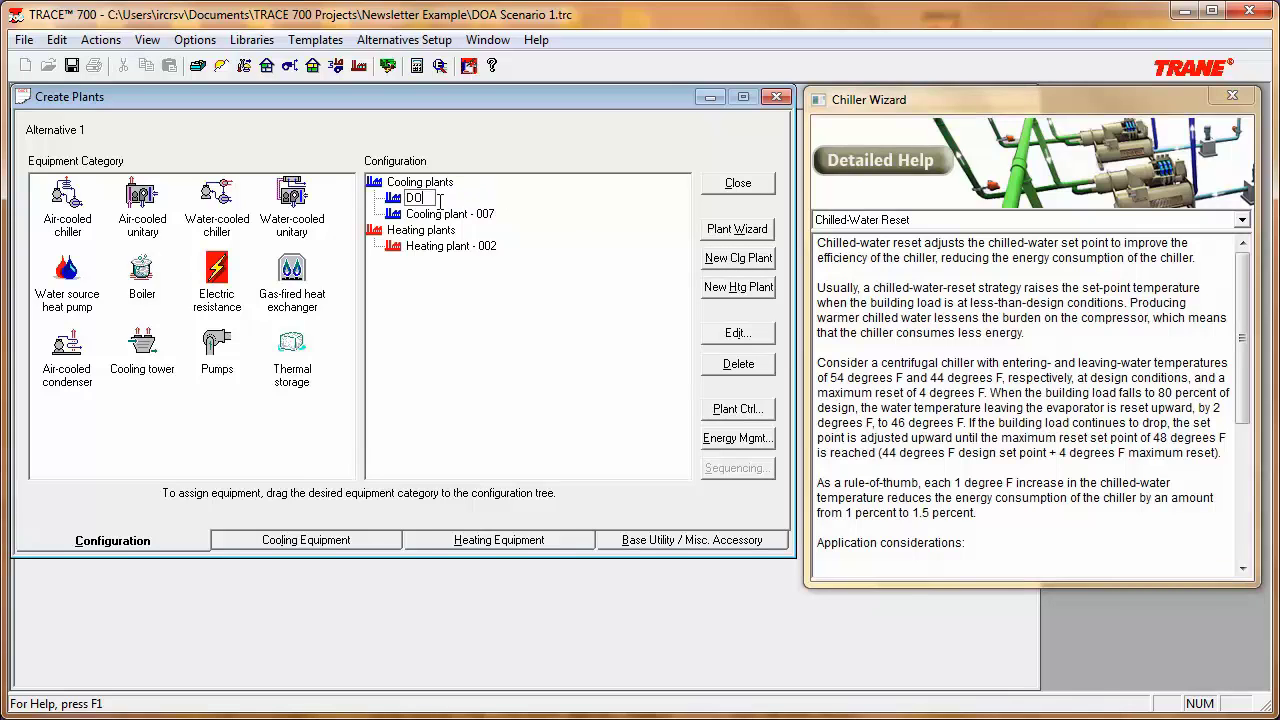
text(A DX)
key(Return)
click(461, 220)
click(461, 213)
text(Fan Coil)
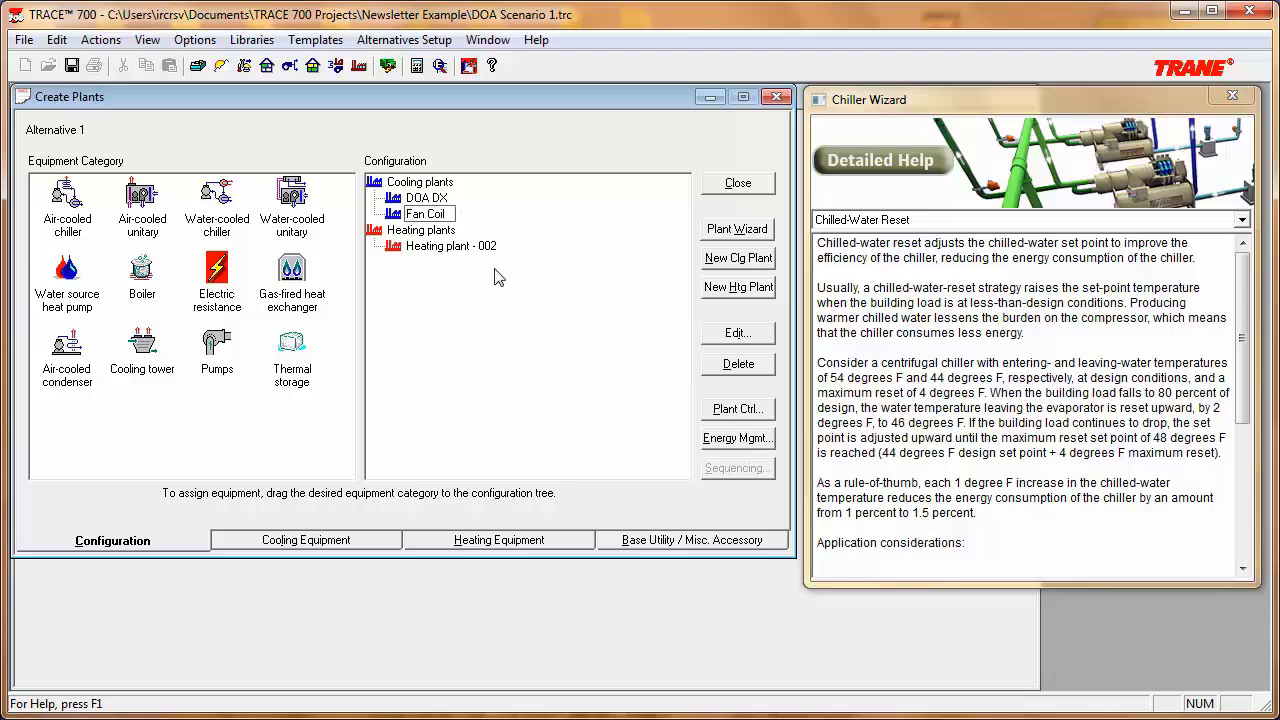
Step: Add a second heating plant and rename the two heating plants DOA Heat and Fan Coil Heat
click(740, 287)
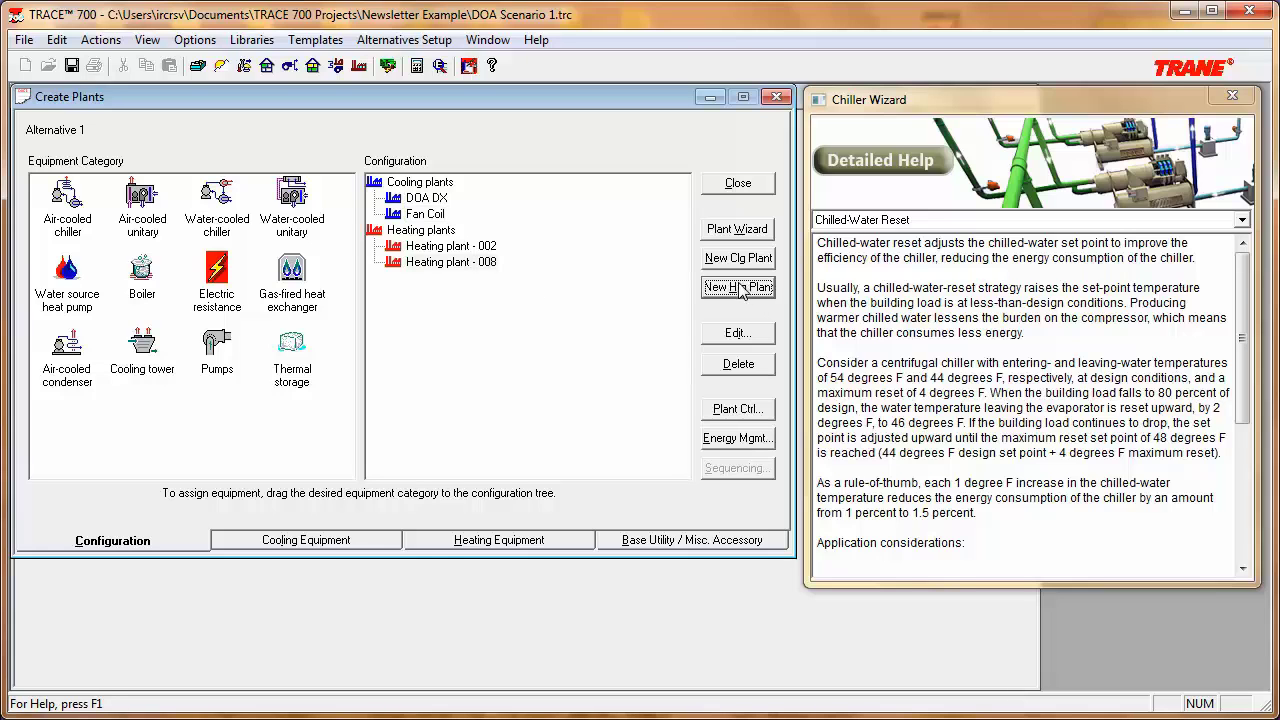
click(440, 247)
click(440, 247)
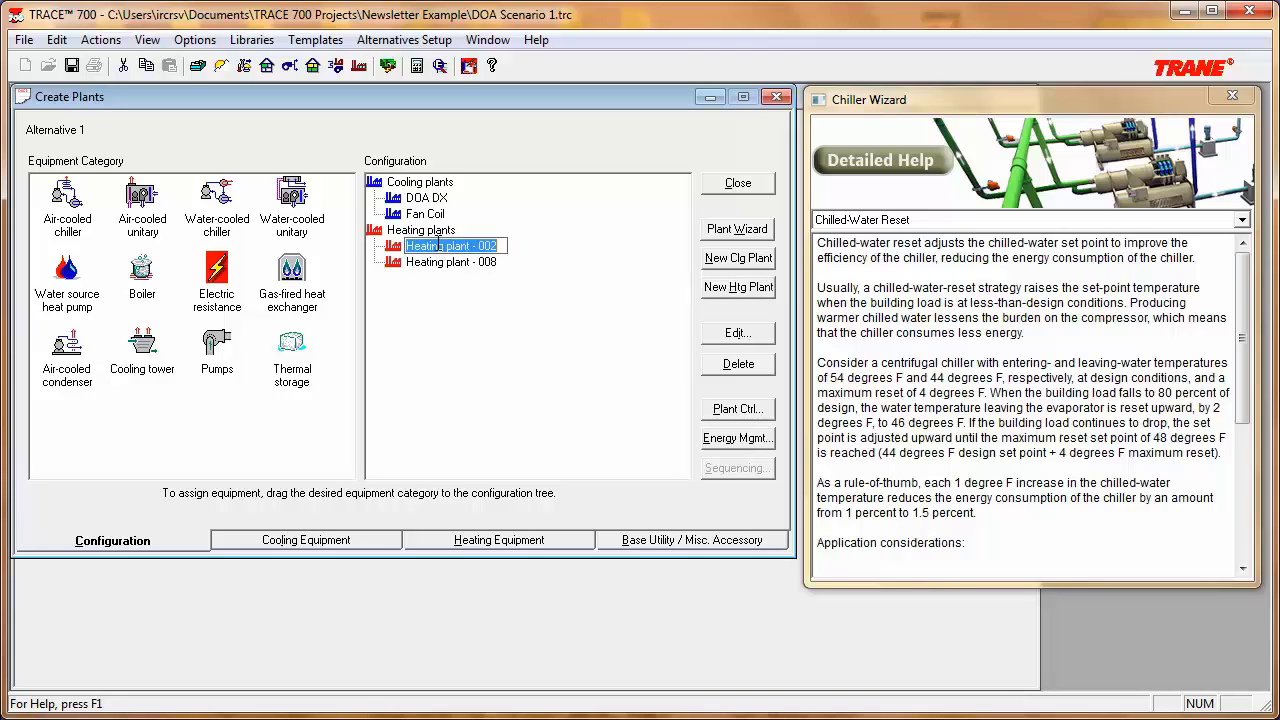
text(DOA)
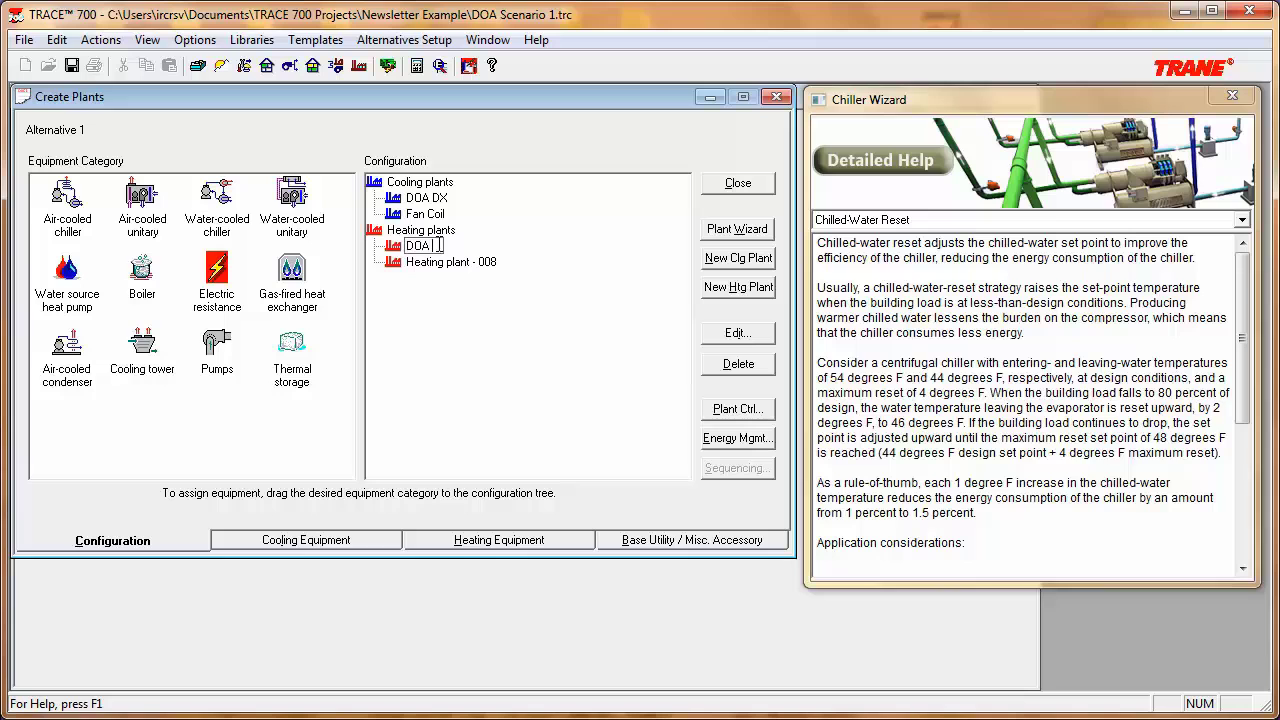
text( Heat)
key(Return)
click(452, 262)
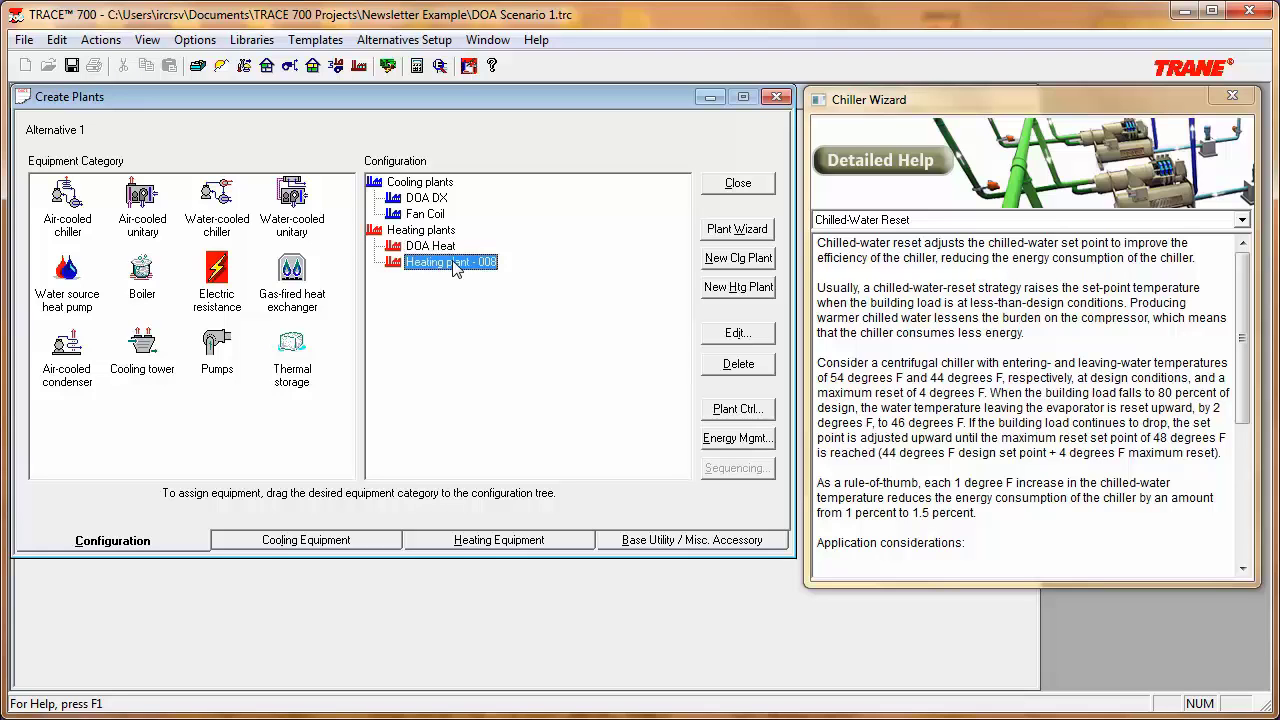
click(452, 262)
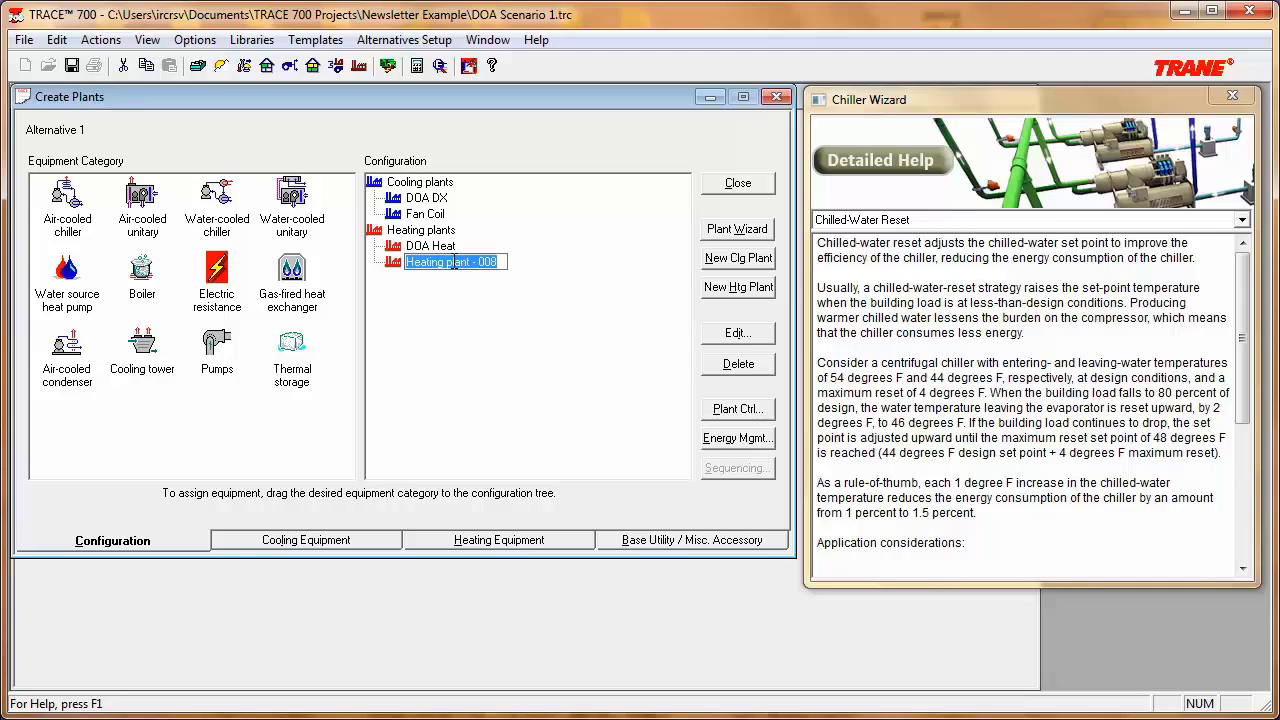
text(Fan Coil Heat)
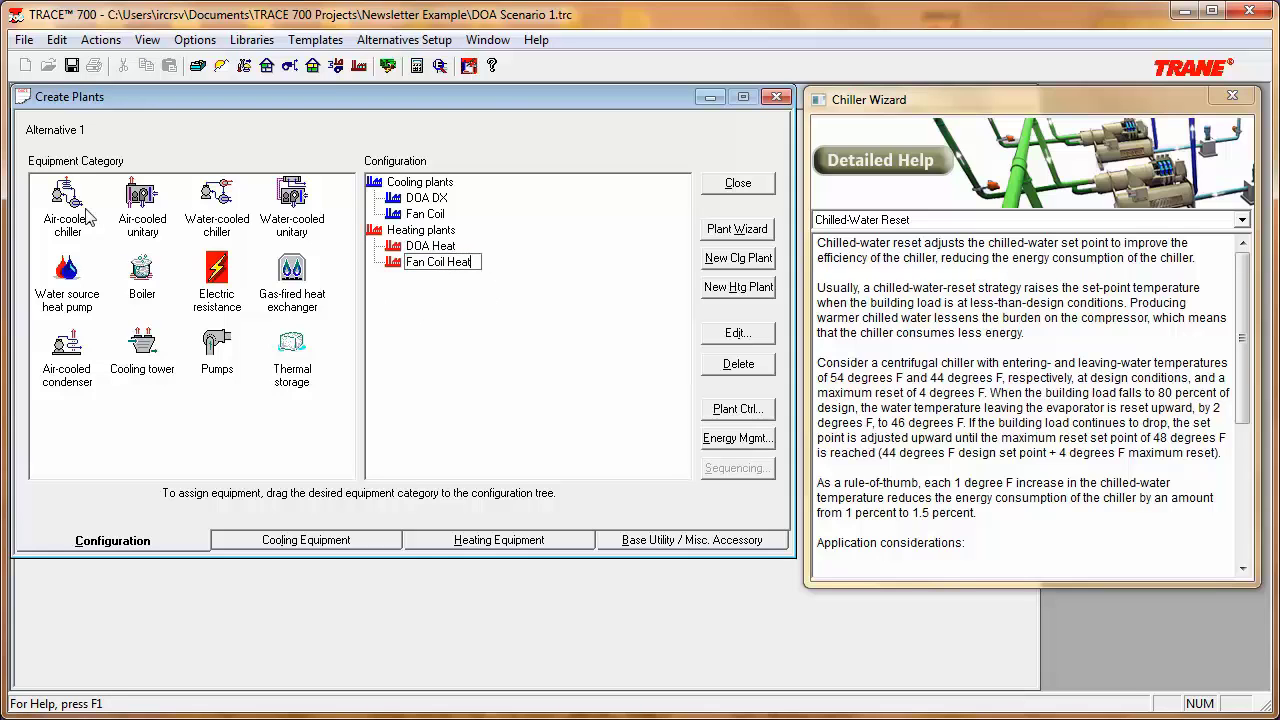
Step: Assign an air-cooled unitary to DOA DX, a water-cooled chiller to Fan Coil, a gas-fired heat exchanger to DOA Heat and a boiler to Fan Coil Heat
drag(142, 212, 428, 204)
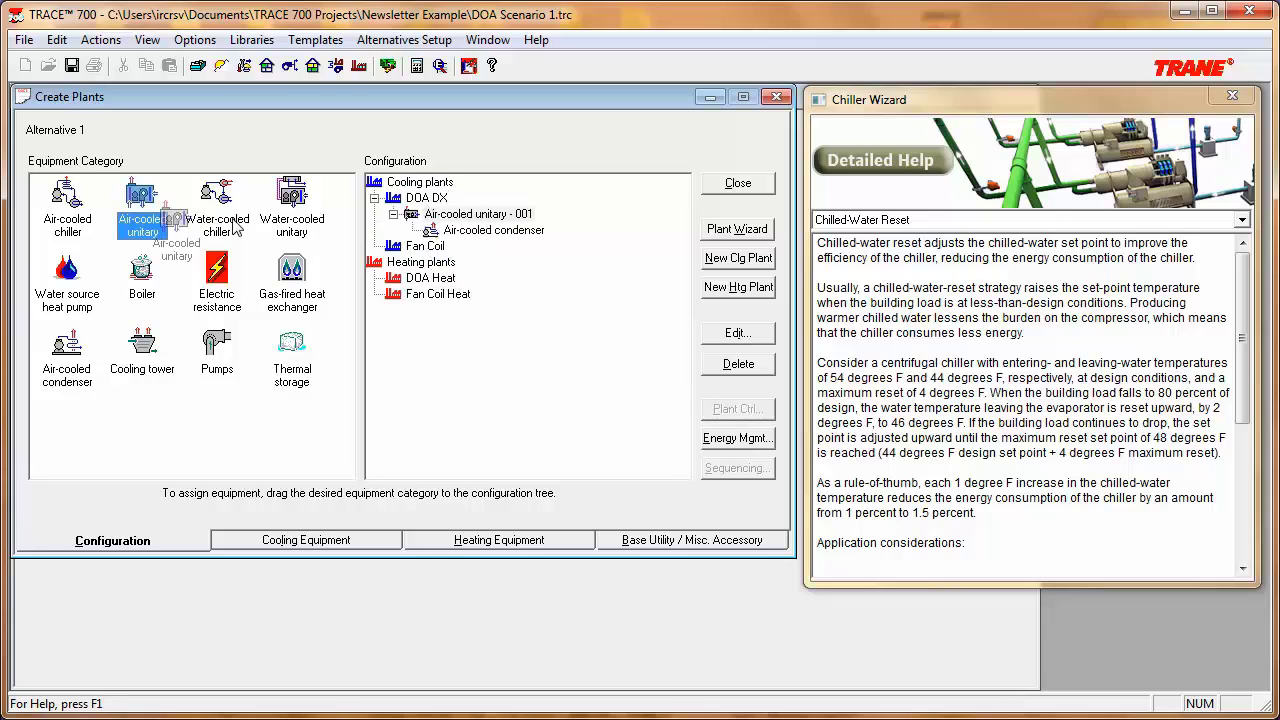
drag(224, 205, 428, 252)
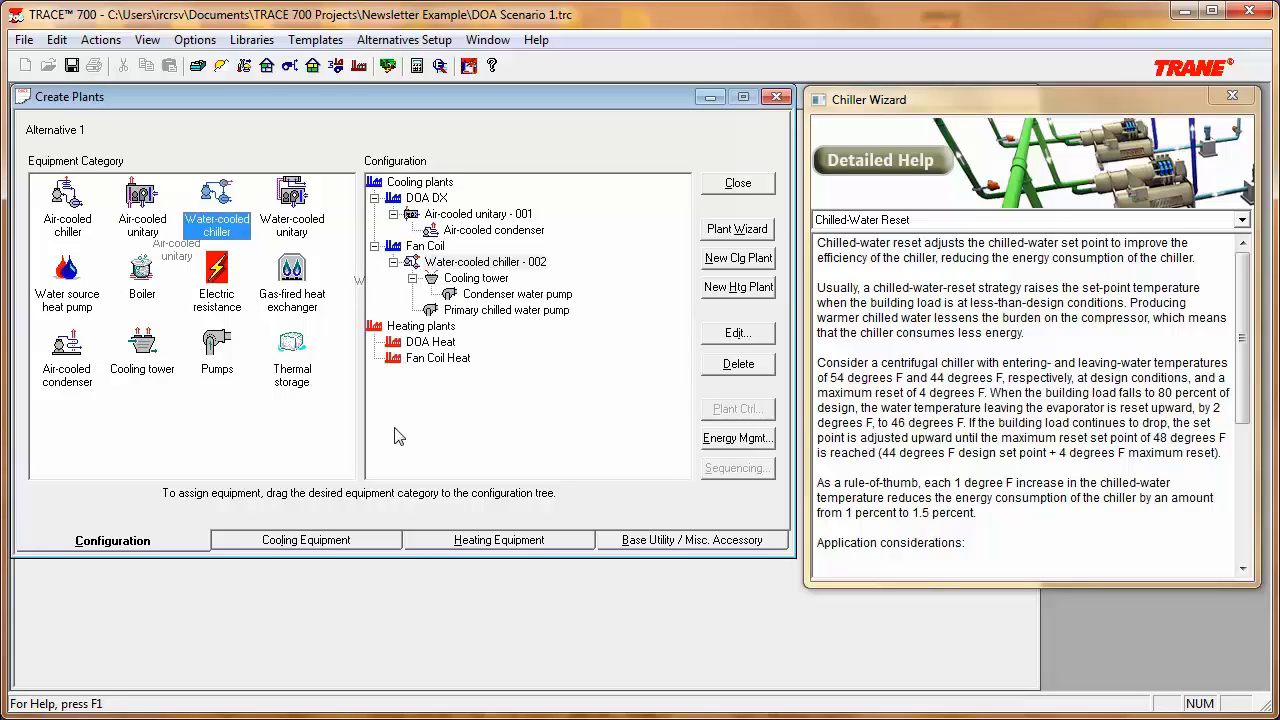
drag(296, 290, 411, 345)
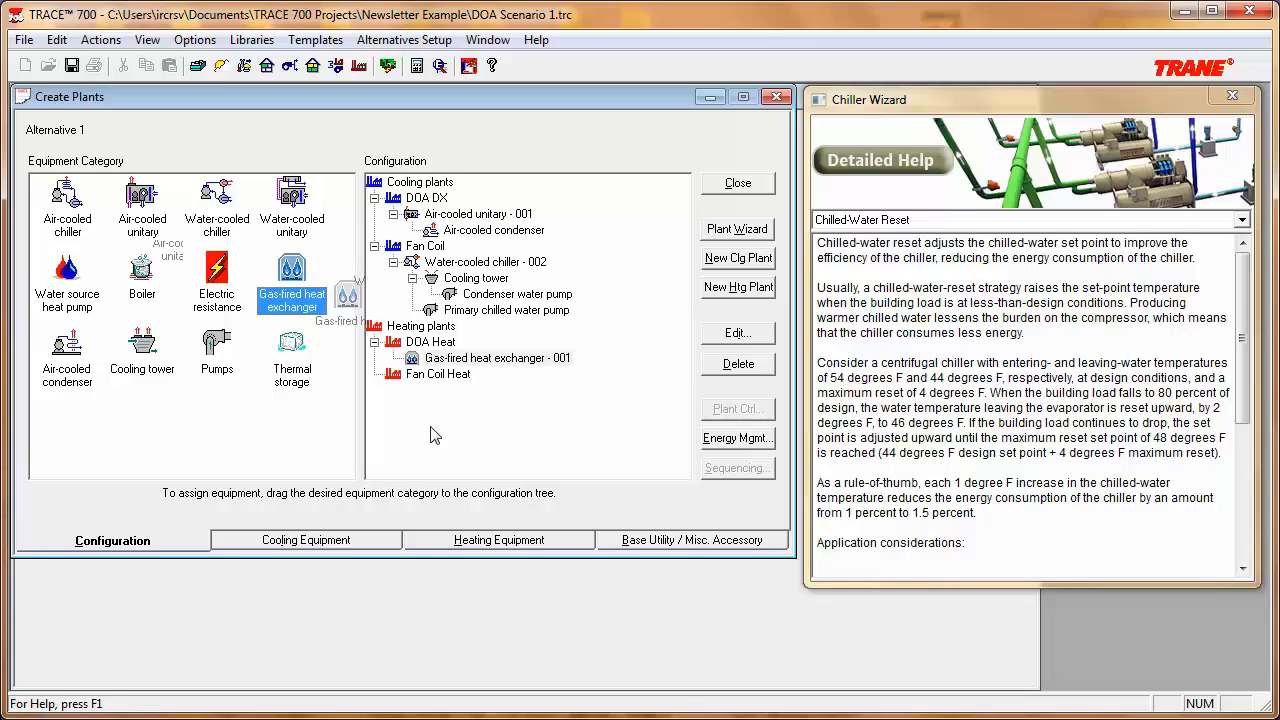
click(141, 276)
drag(373, 385, 432, 380)
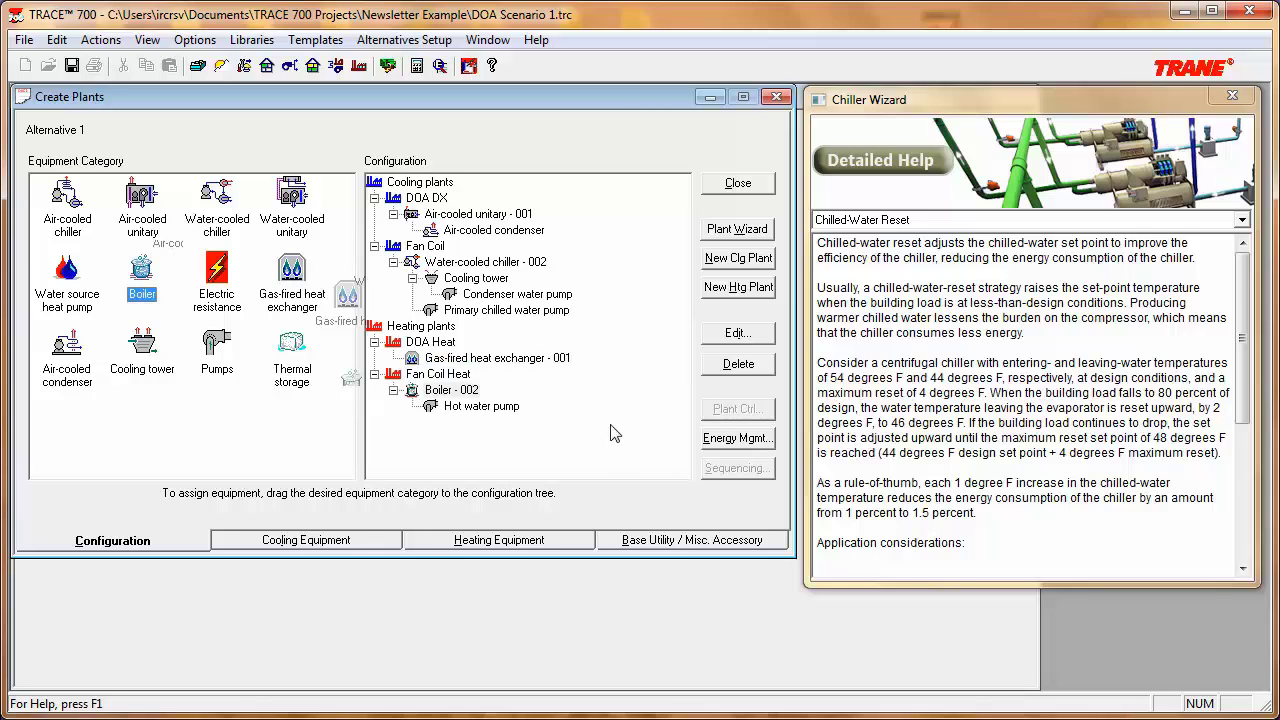
Step: Review the cooling equipment and heating equipment settings of the plants, and close the plant setup
click(332, 540)
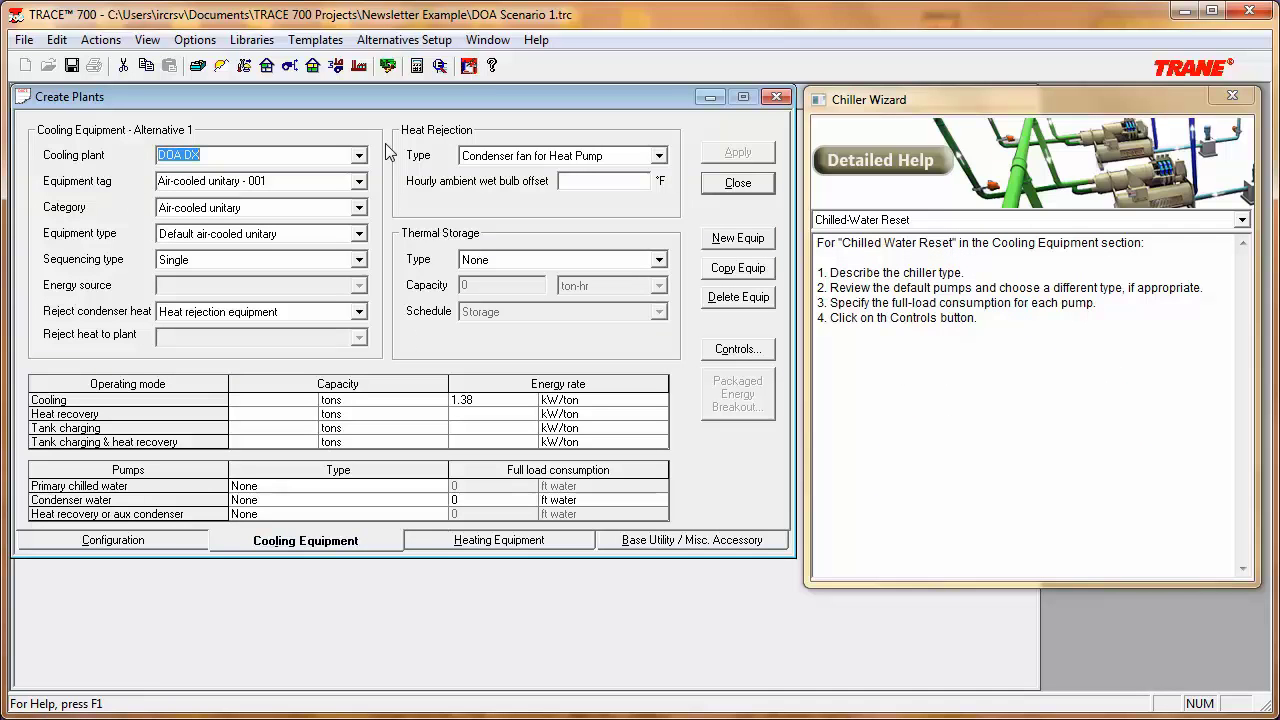
click(491, 546)
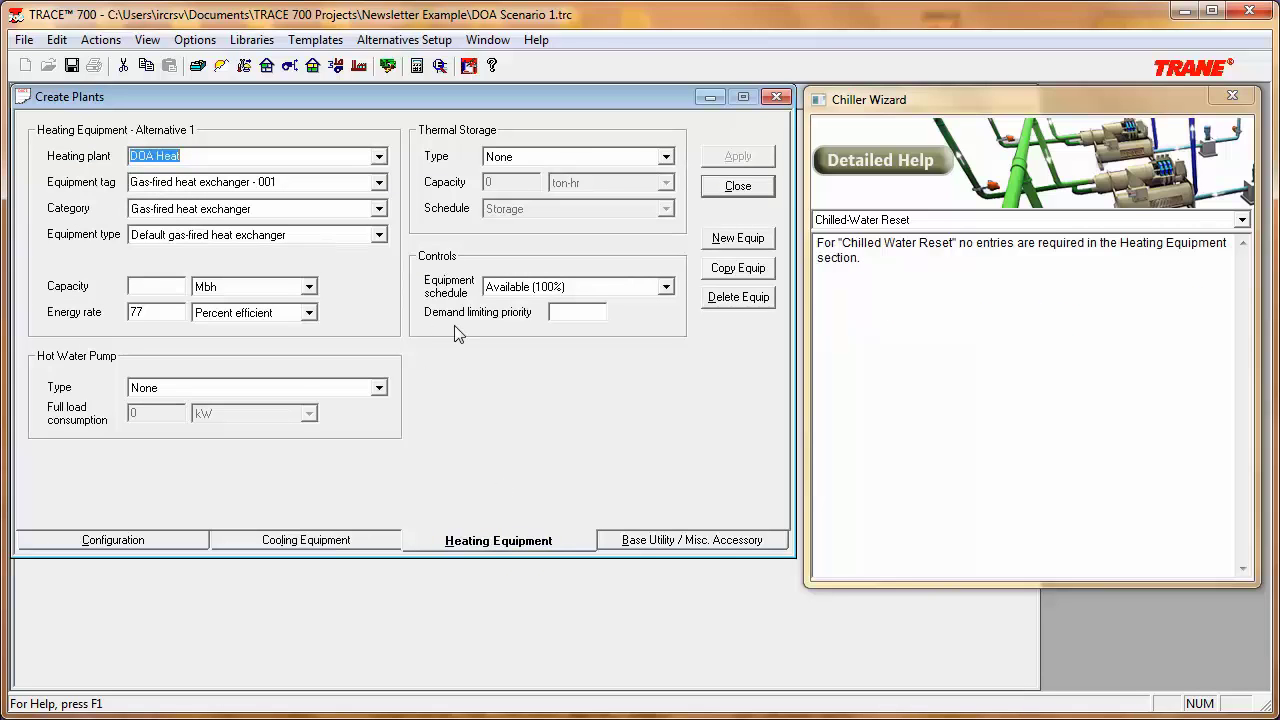
click(735, 188)
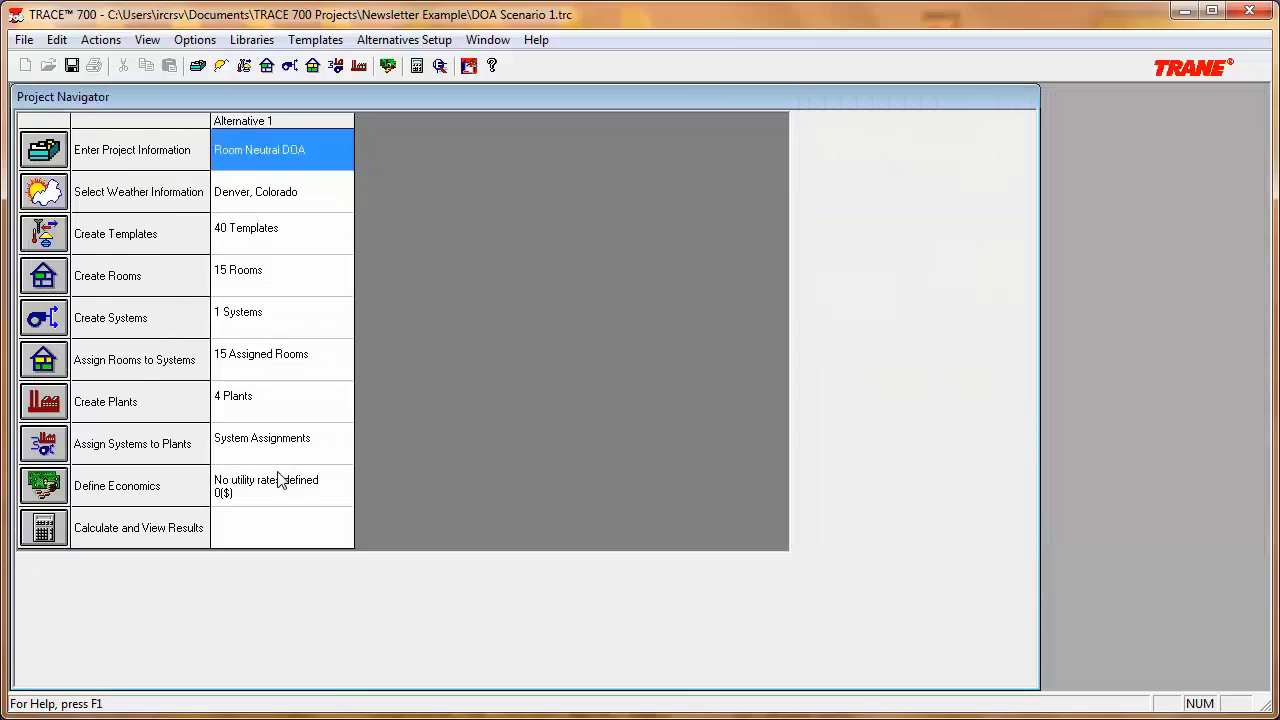
Step: In the system coil assignments of Alternative 1, assign the main cooling coil to Fan Coil and the optional ventilation cooling coil to DOA DX
double_click(270, 446)
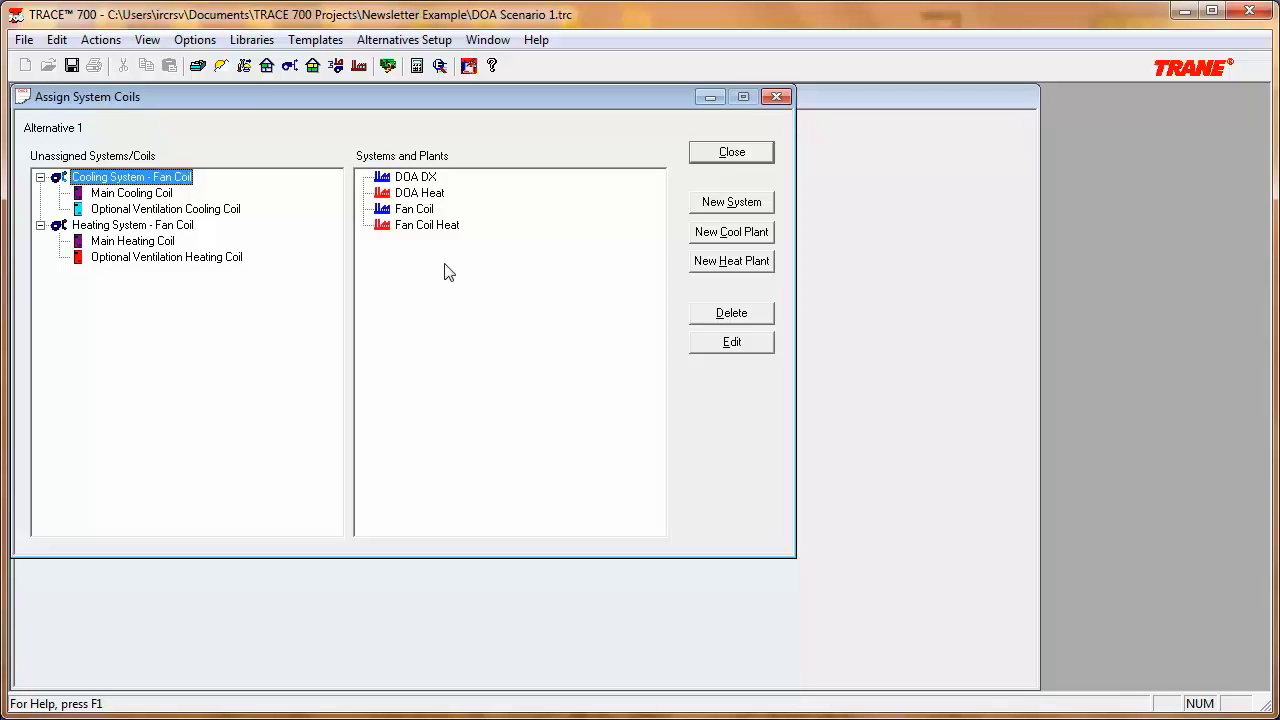
click(138, 196)
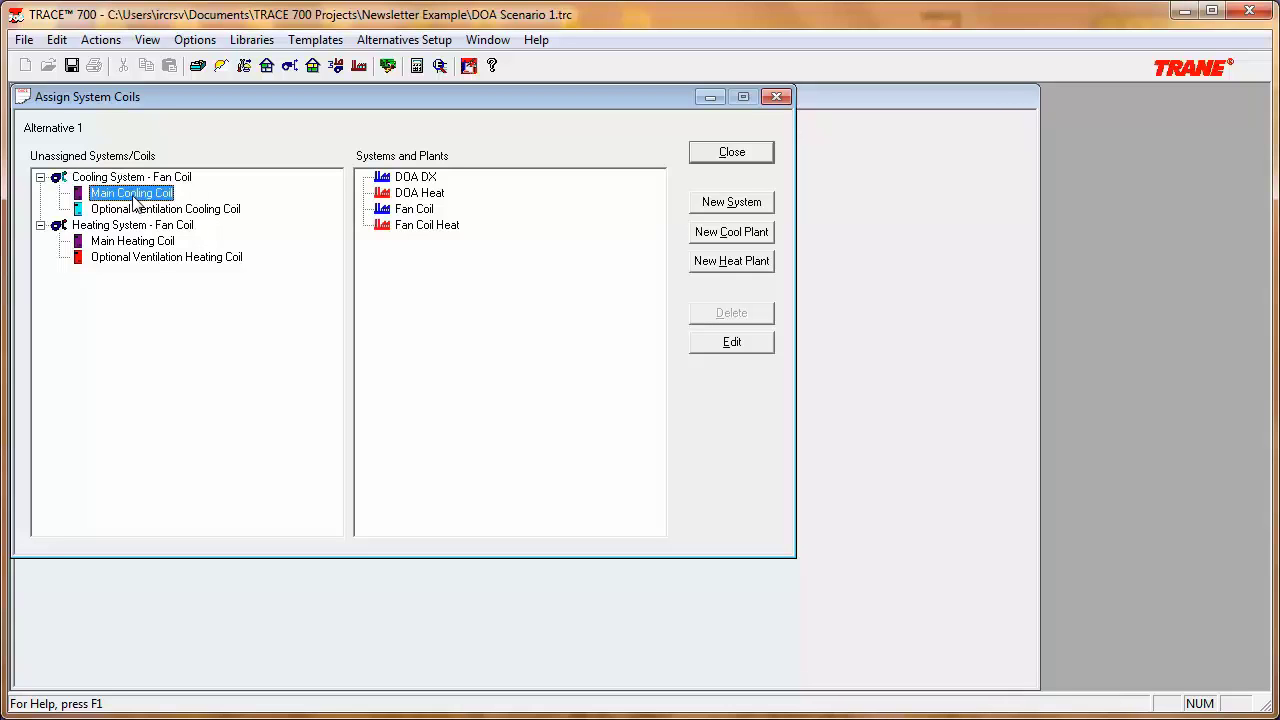
drag(138, 198, 409, 209)
drag(130, 198, 401, 182)
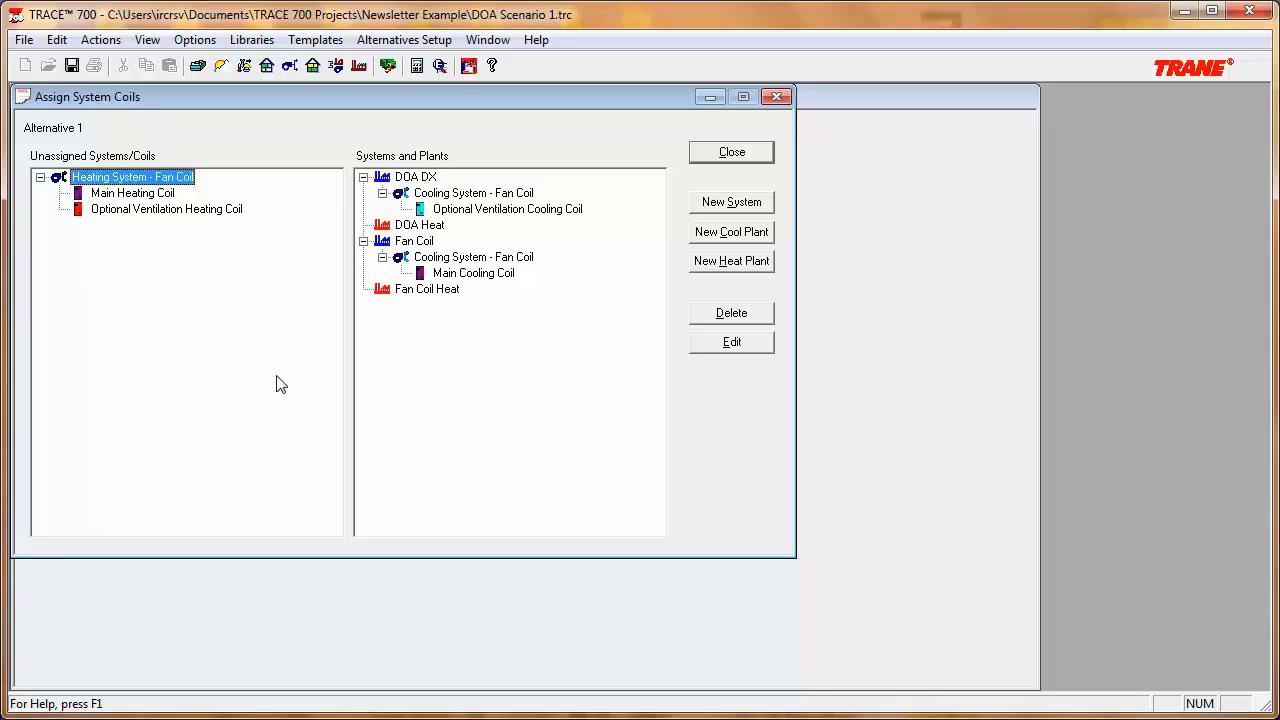
Step: Assign the main heating coil to Fan Coil Heat and the optional ventilation heating coil to DOA Heat, and close the coil assignments
click(124, 195)
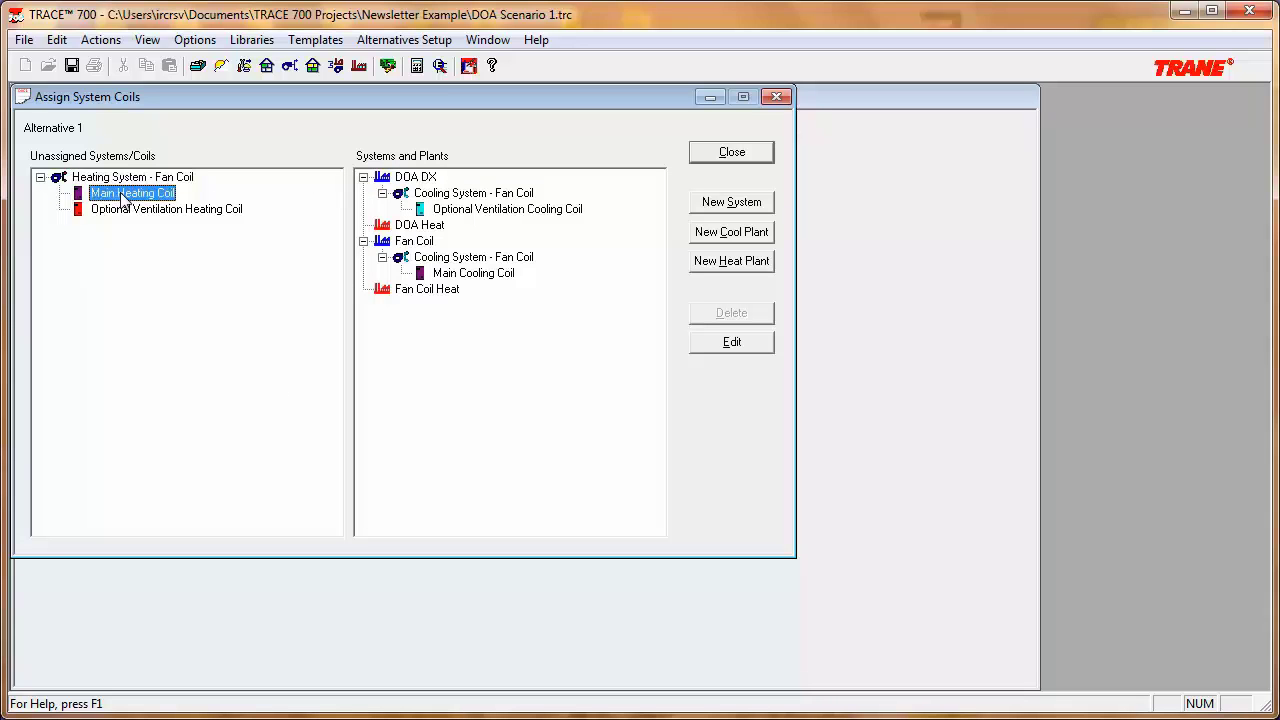
drag(122, 197, 421, 292)
drag(172, 197, 405, 228)
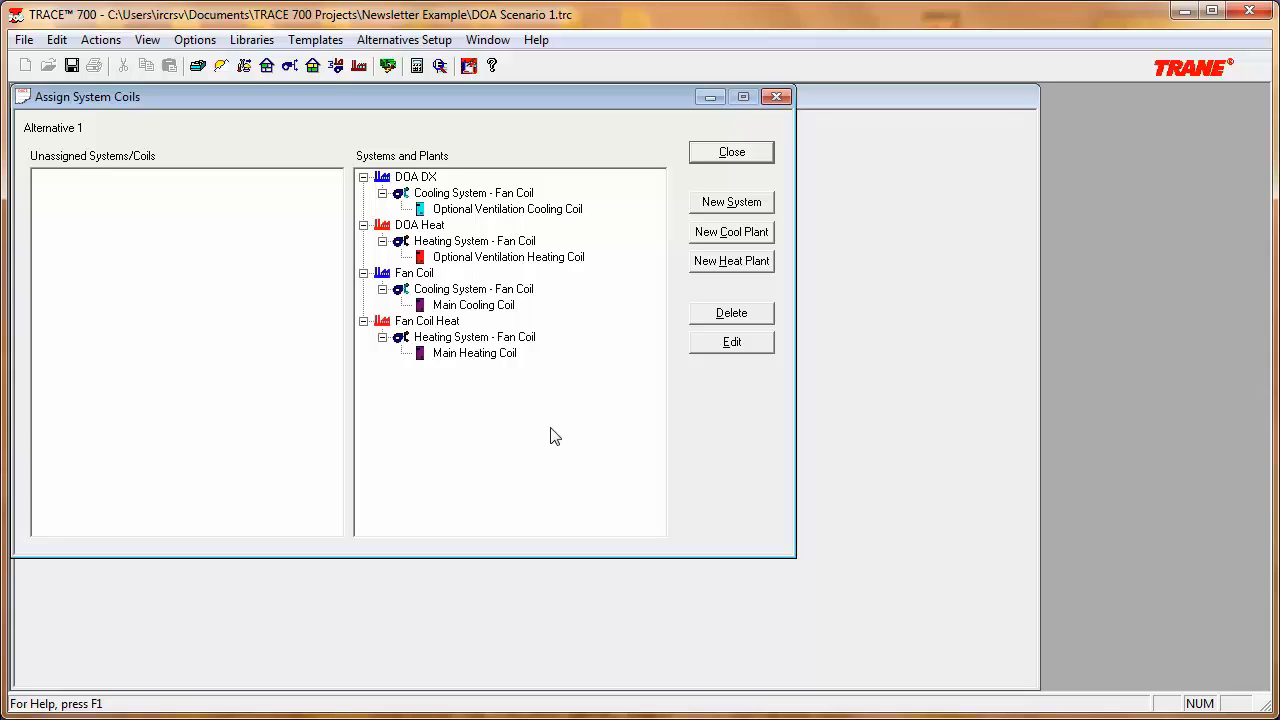
click(755, 155)
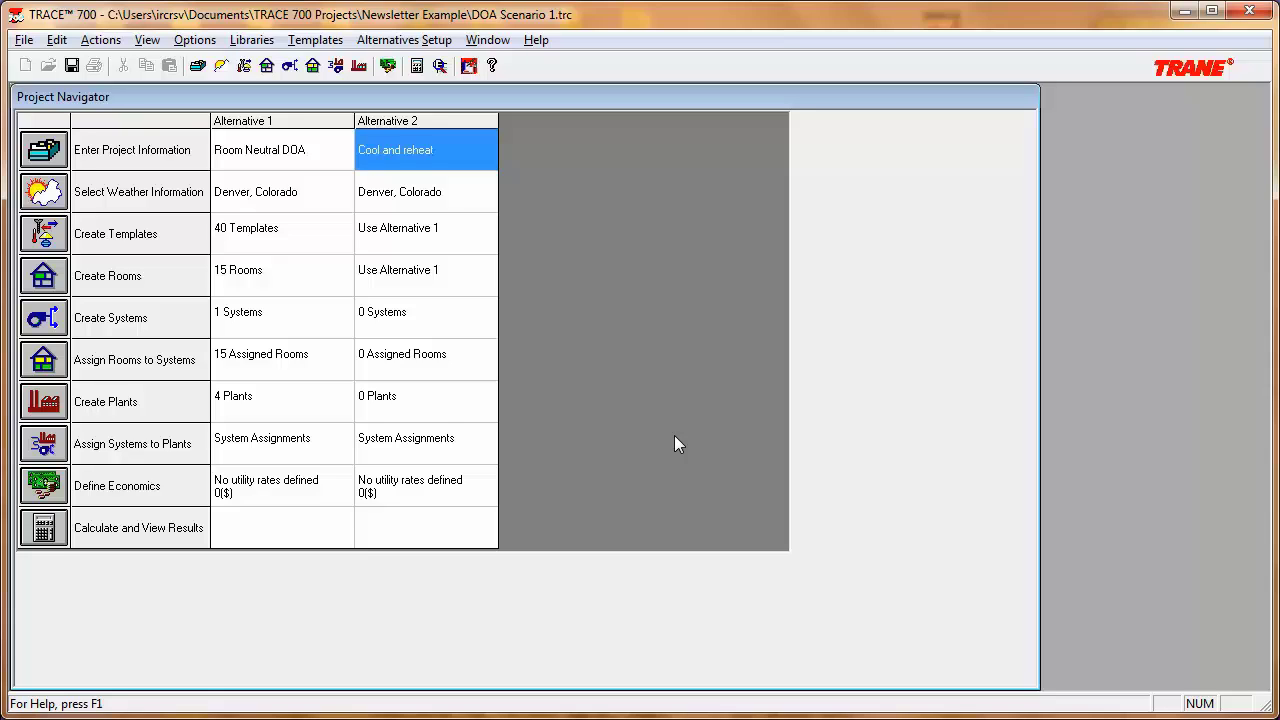
Step: Create a Water Source Heat Pump system from the Constant Volume - Non-mixing category in Alternative 2, name it WSHP and apply
double_click(410, 338)
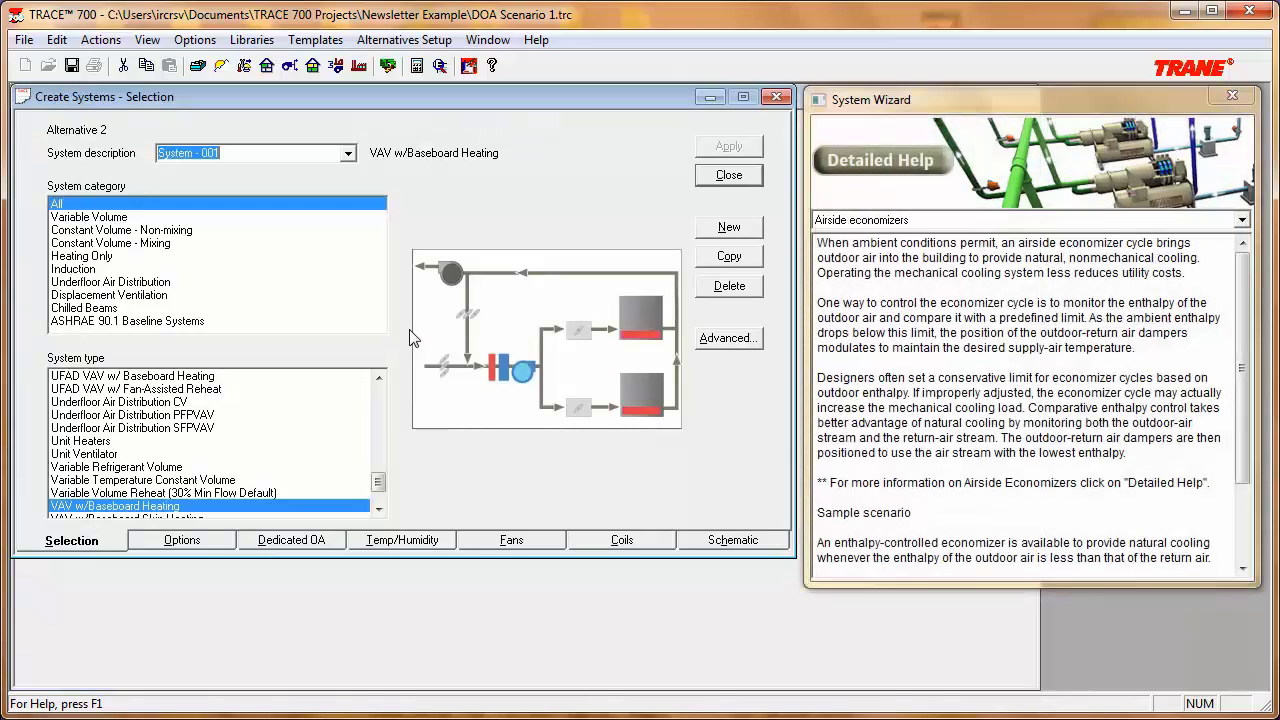
click(92, 231)
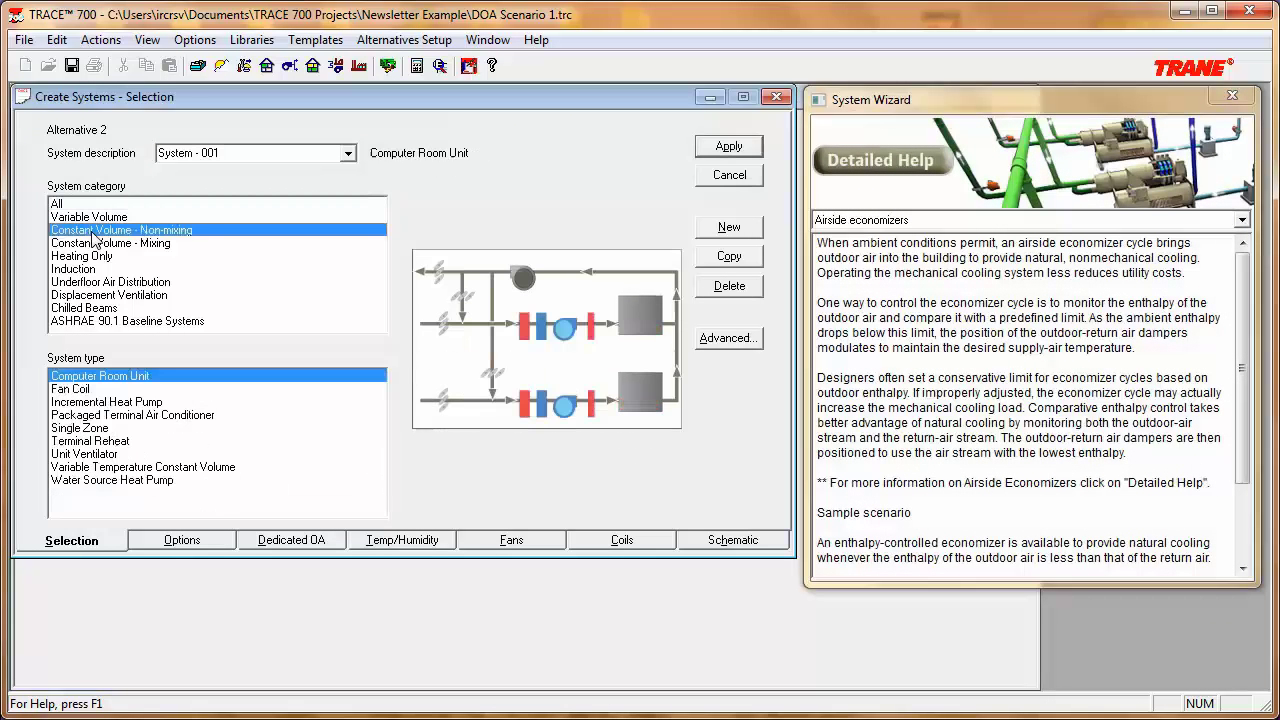
click(110, 482)
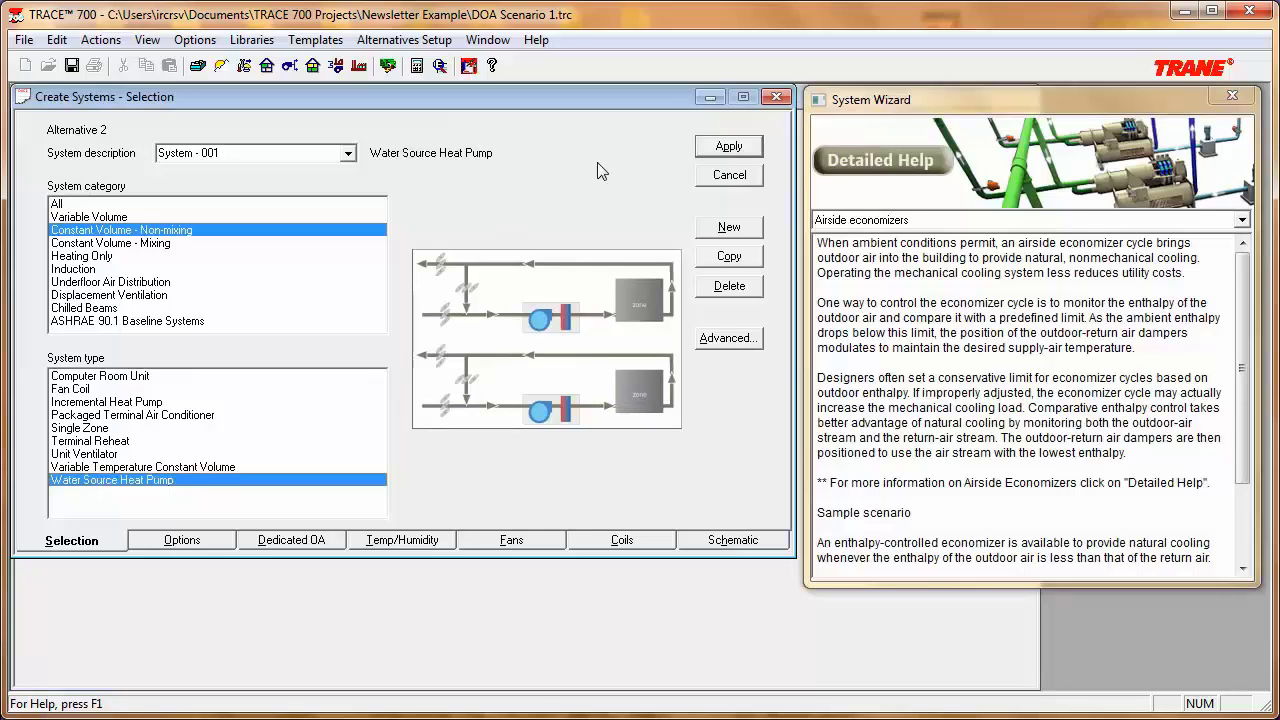
click(251, 154)
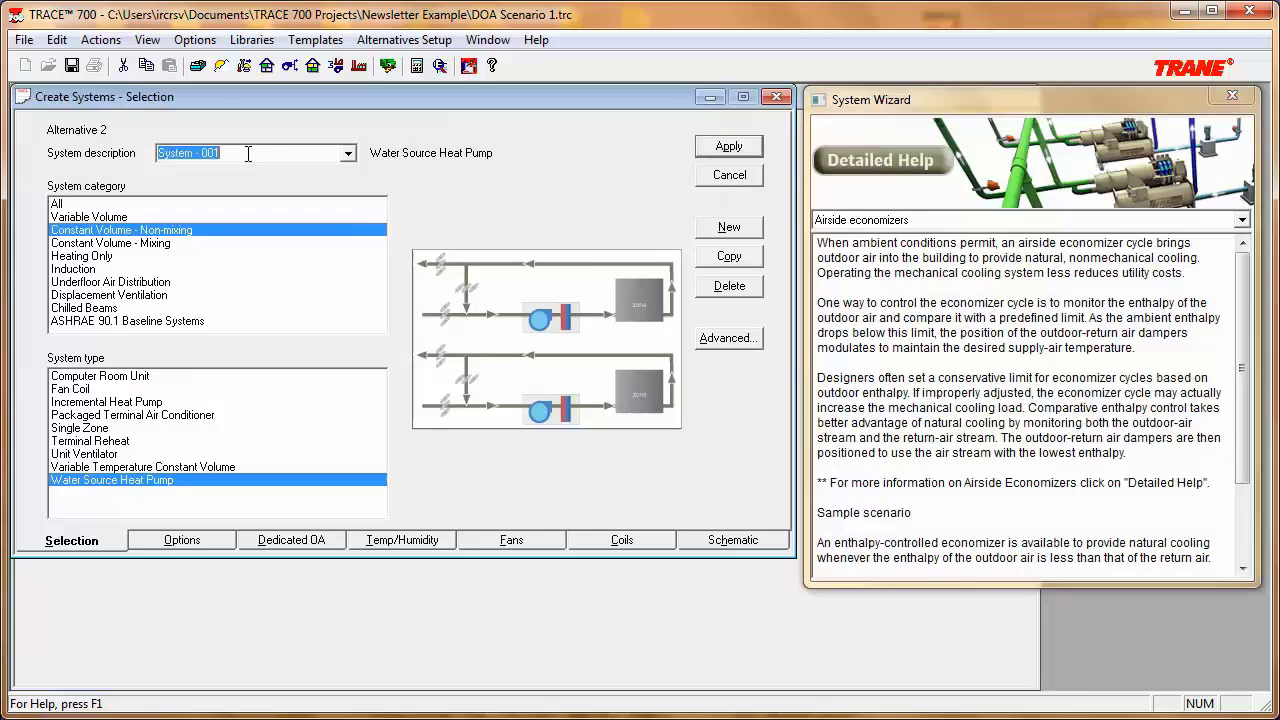
text(WSHP)
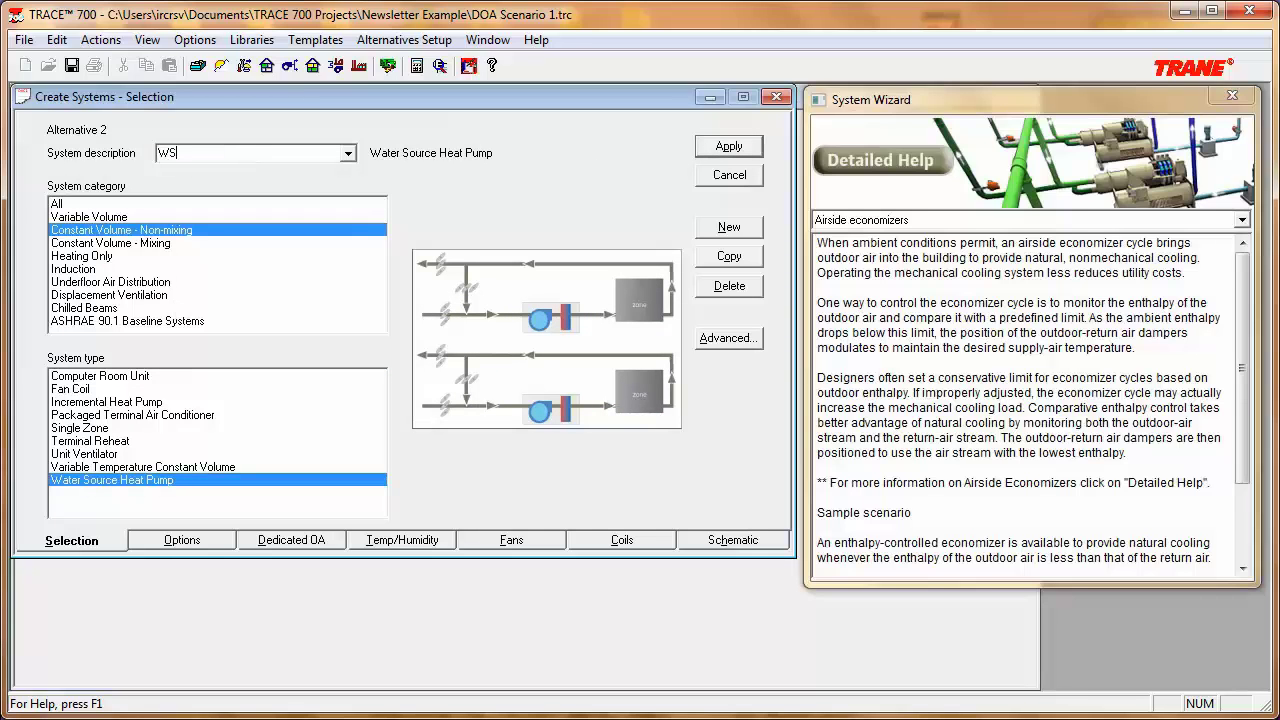
click(729, 160)
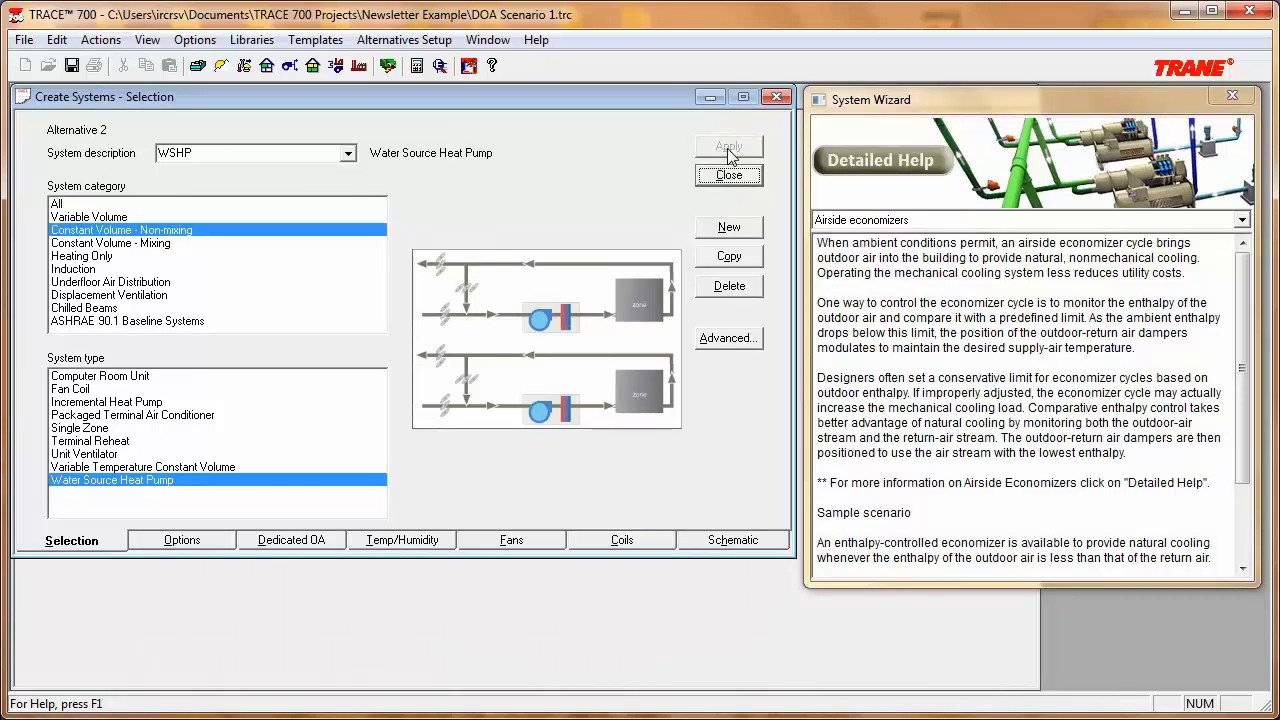
Step: Set the WSHP system's dedicated outdoor air configuration to Dehumidify and Reheat / Heat
click(285, 545)
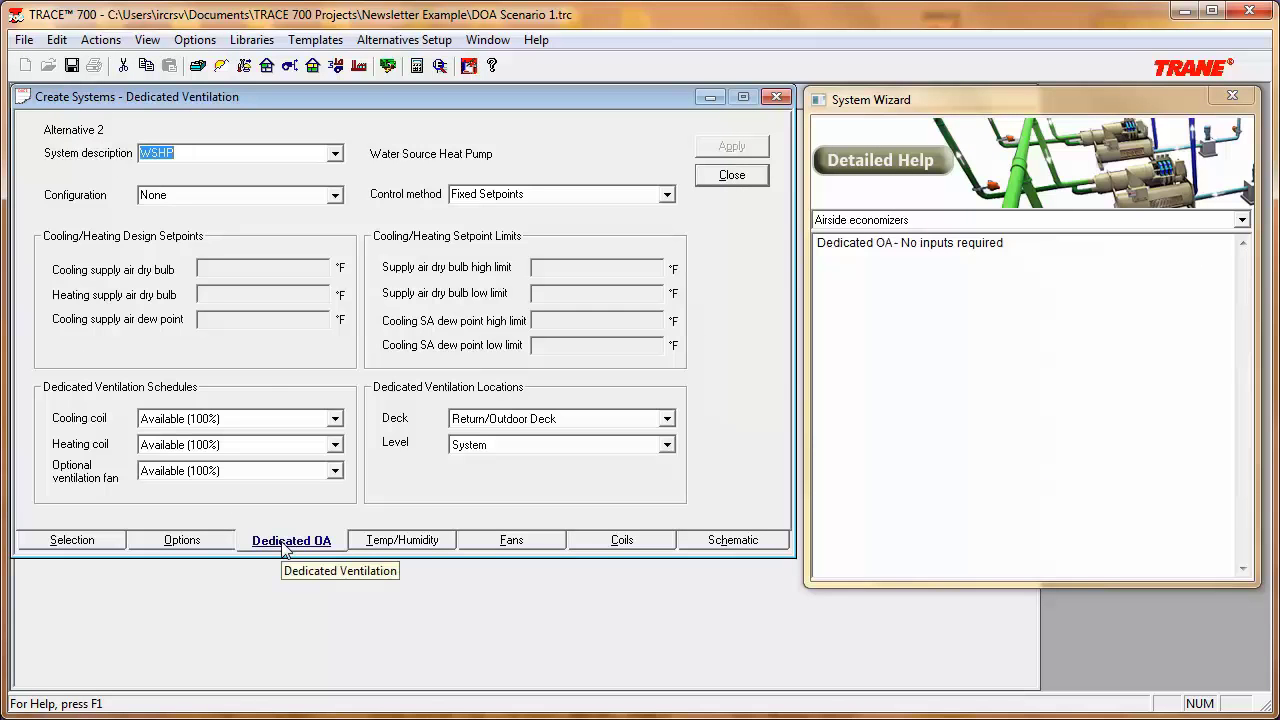
click(337, 198)
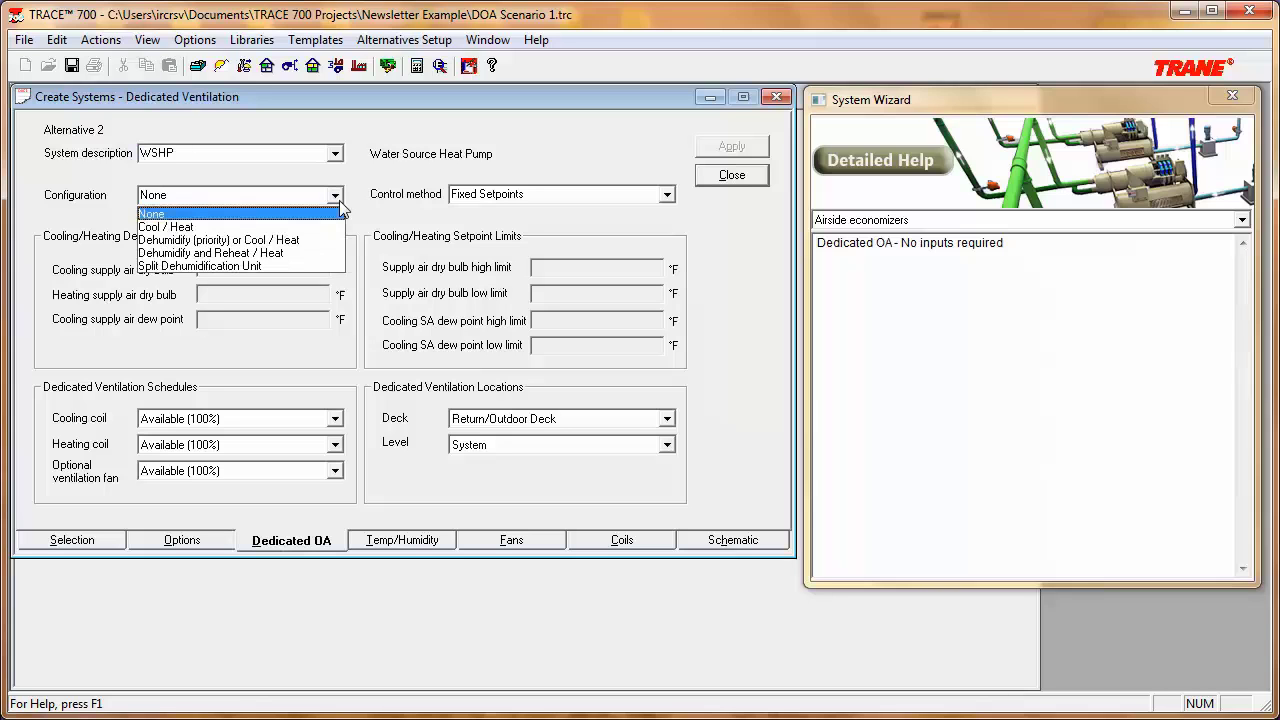
click(282, 256)
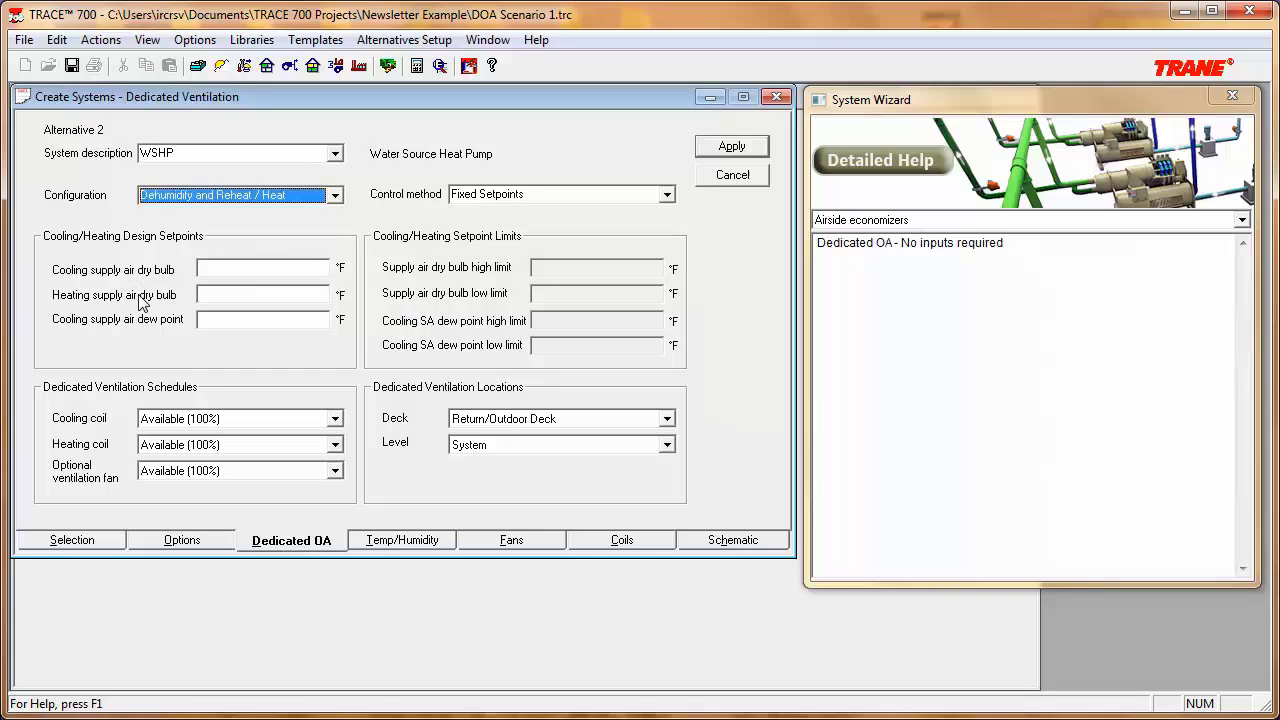
Step: Set the dedicated ventilation design setpoints to 70 °F cooling dry bulb, 68 °F heating dry bulb and 52 °F cooling dew point, and apply
click(236, 266)
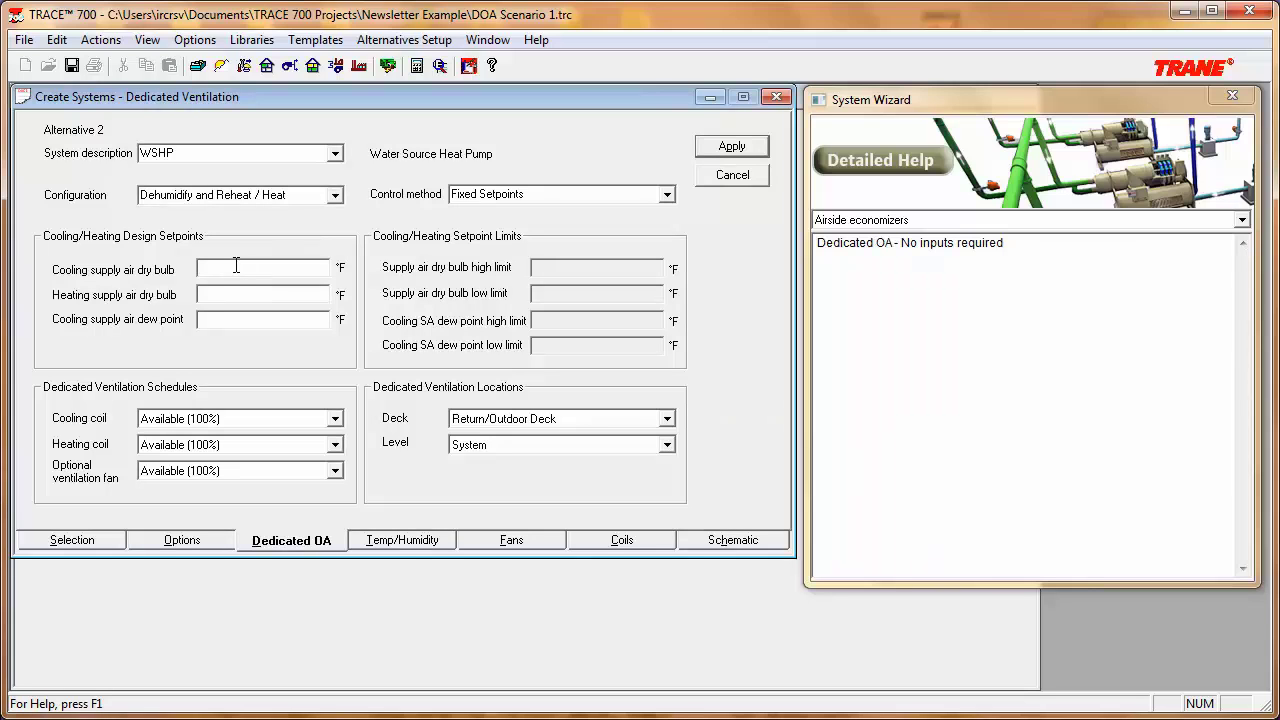
text(5)
text(2)
text(70)
click(243, 292)
text(68)
click(731, 148)
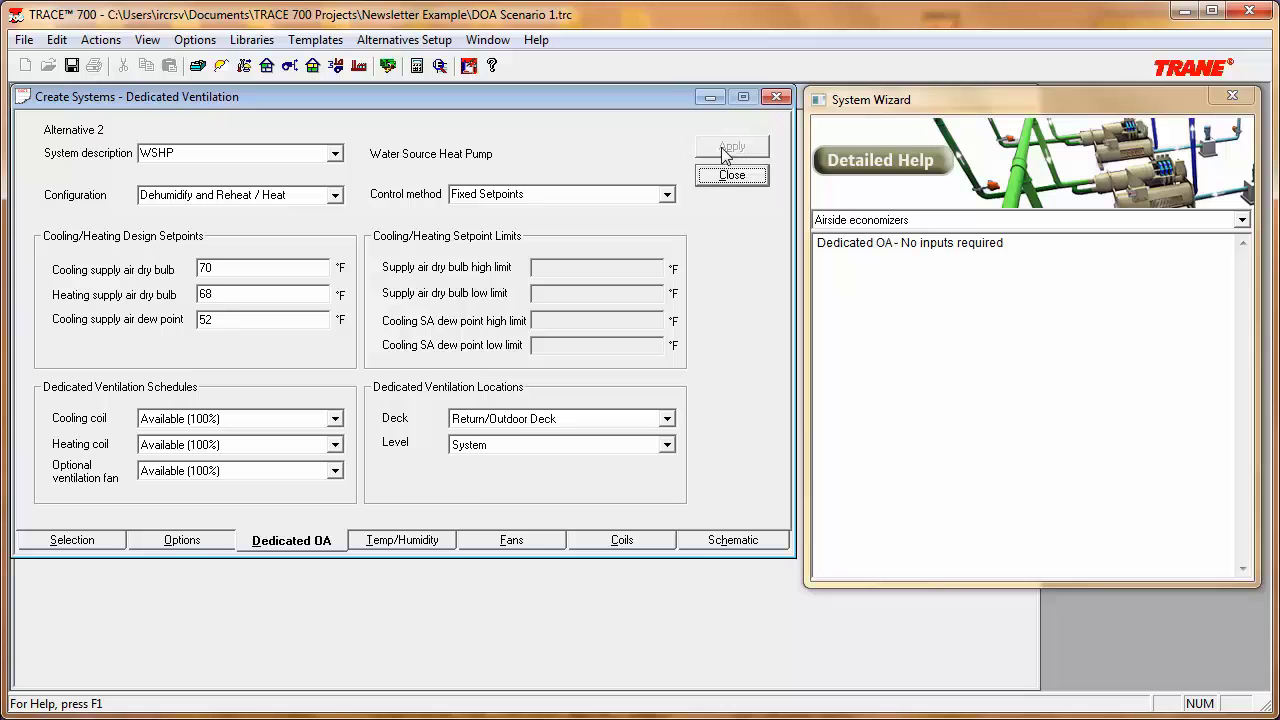
Step: Set both the primary and the optional vent fan types of the WSHP system to FC Centrifugal const vol
click(512, 540)
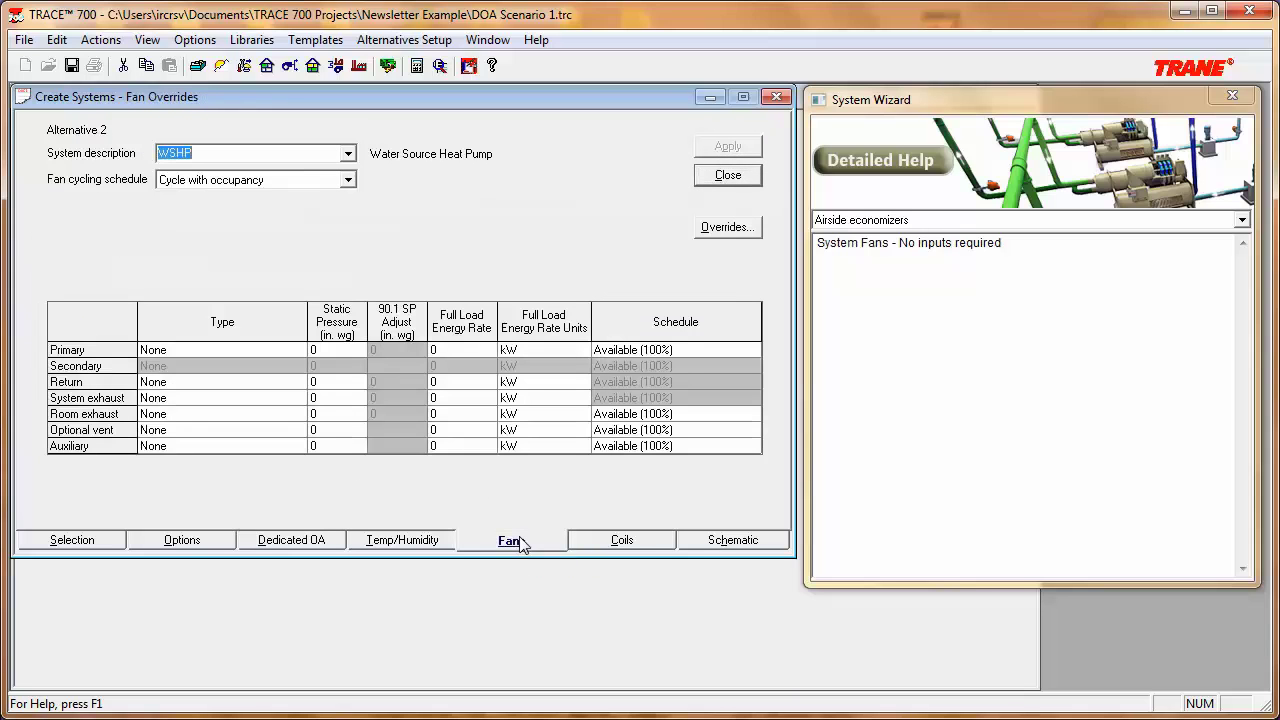
click(300, 349)
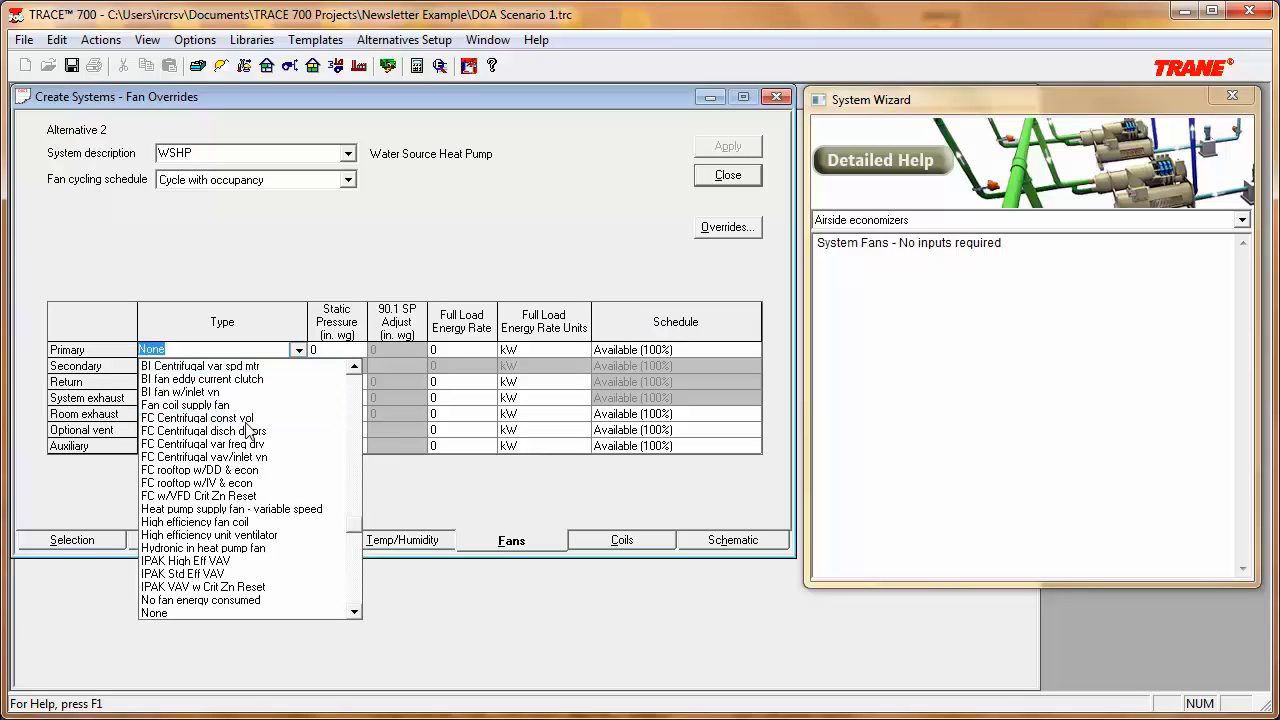
click(246, 418)
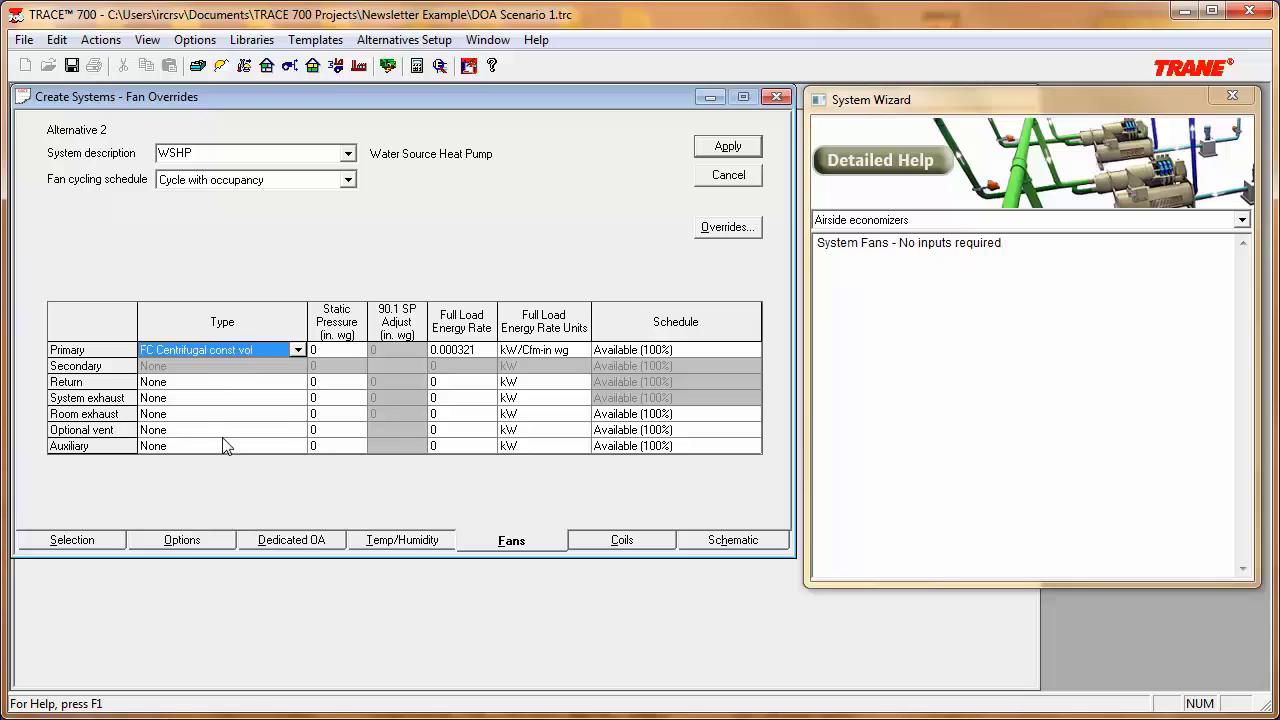
click(283, 432)
click(299, 430)
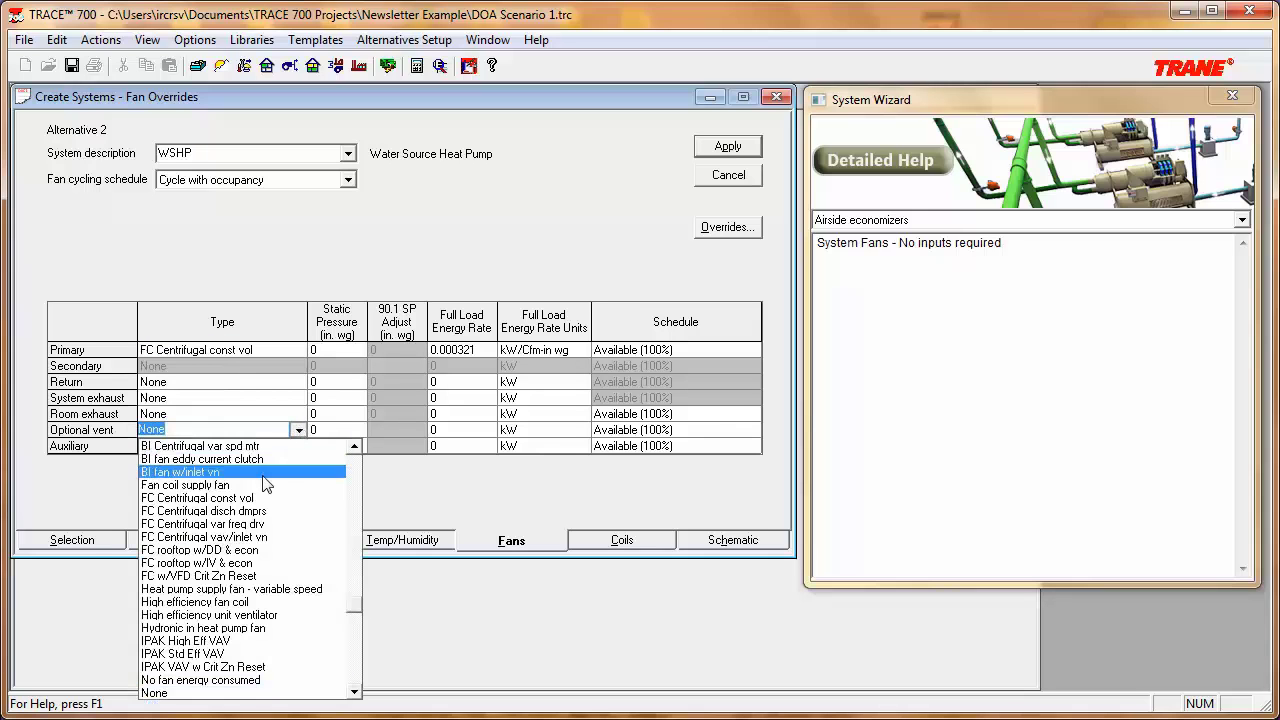
click(262, 498)
Step: Set static pressure to 3 in. wg for the WSHP optional vent fan and 0.5 for its primary fan, applying and closing the setup
click(325, 431)
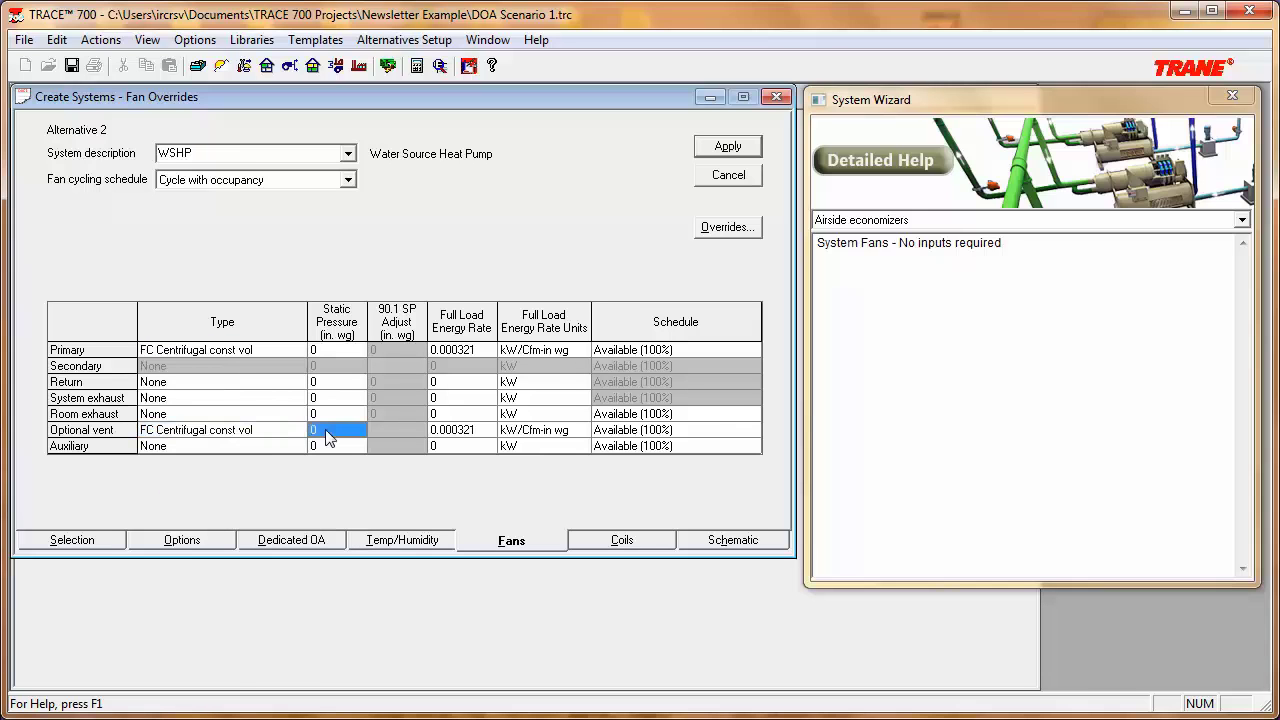
text(3)
click(339, 351)
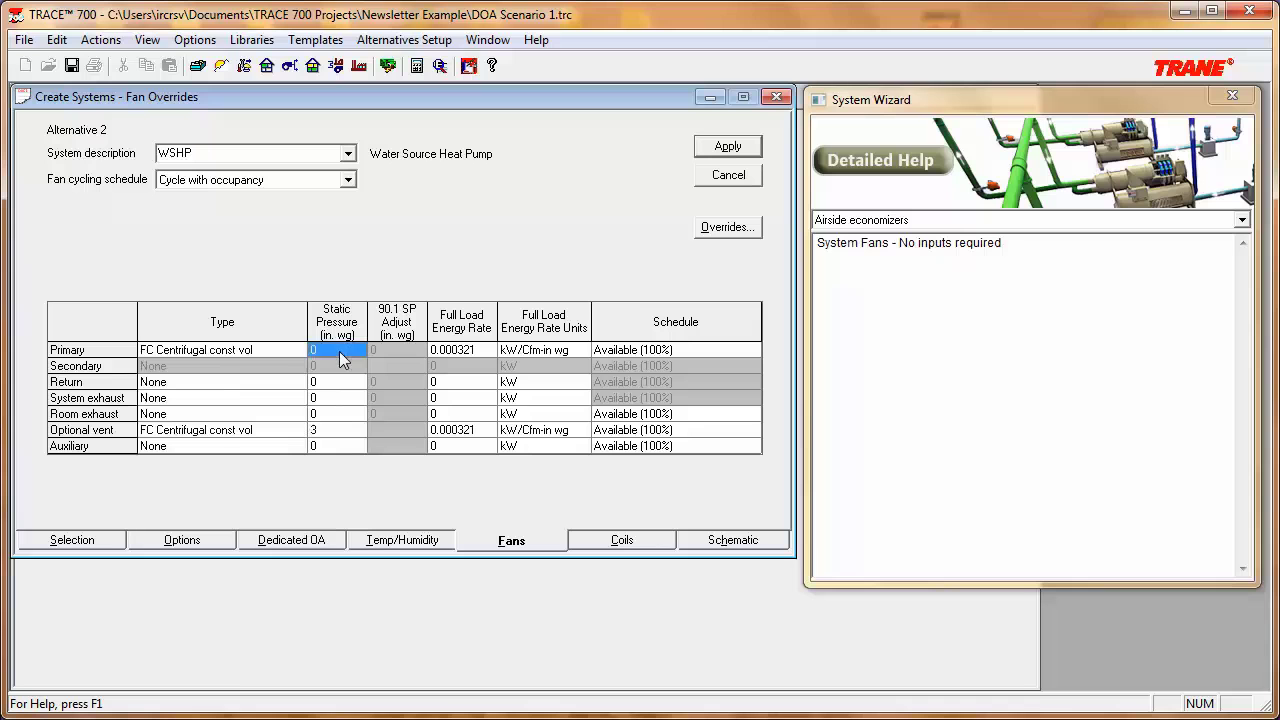
text(0.5)
click(746, 149)
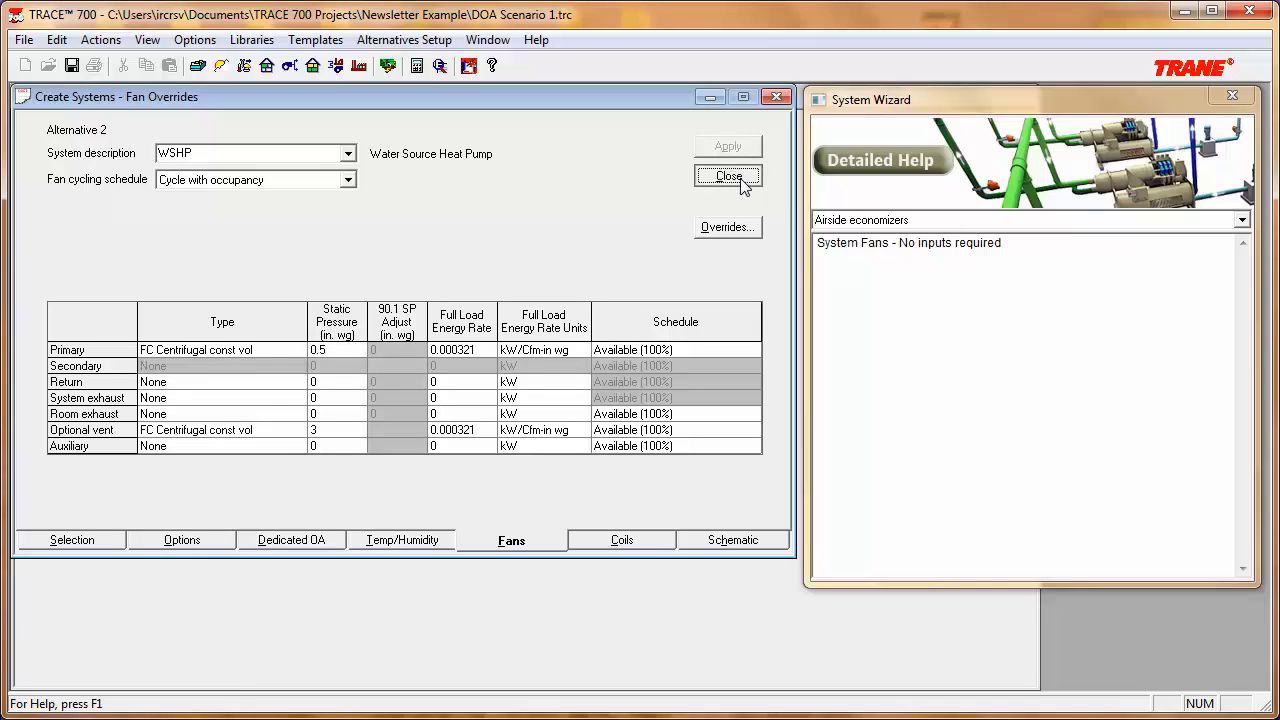
click(740, 182)
Step: Assign all unassigned rooms of Alternative 2 to the WSHP system and close the room assignment window
double_click(368, 362)
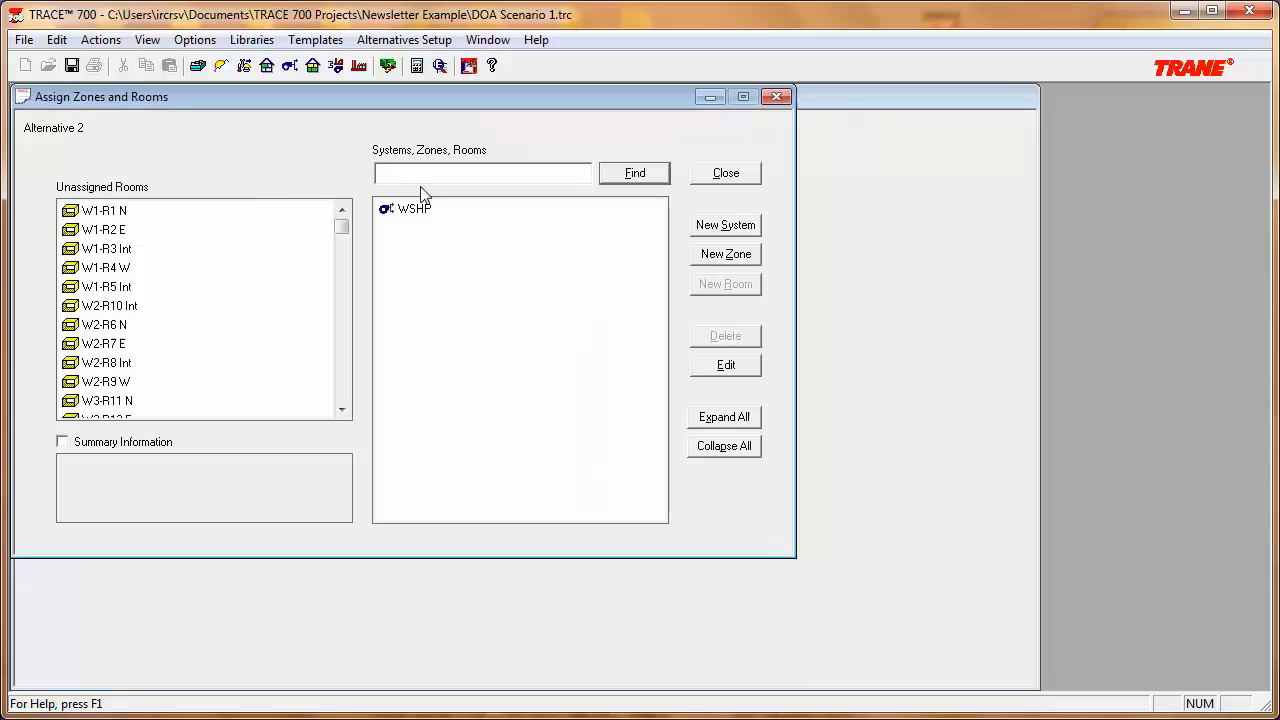
click(130, 210)
scroll(338, 306, down, 1)
scroll(338, 307, down, 1)
shift+click(162, 400)
drag(100, 326, 418, 210)
click(727, 174)
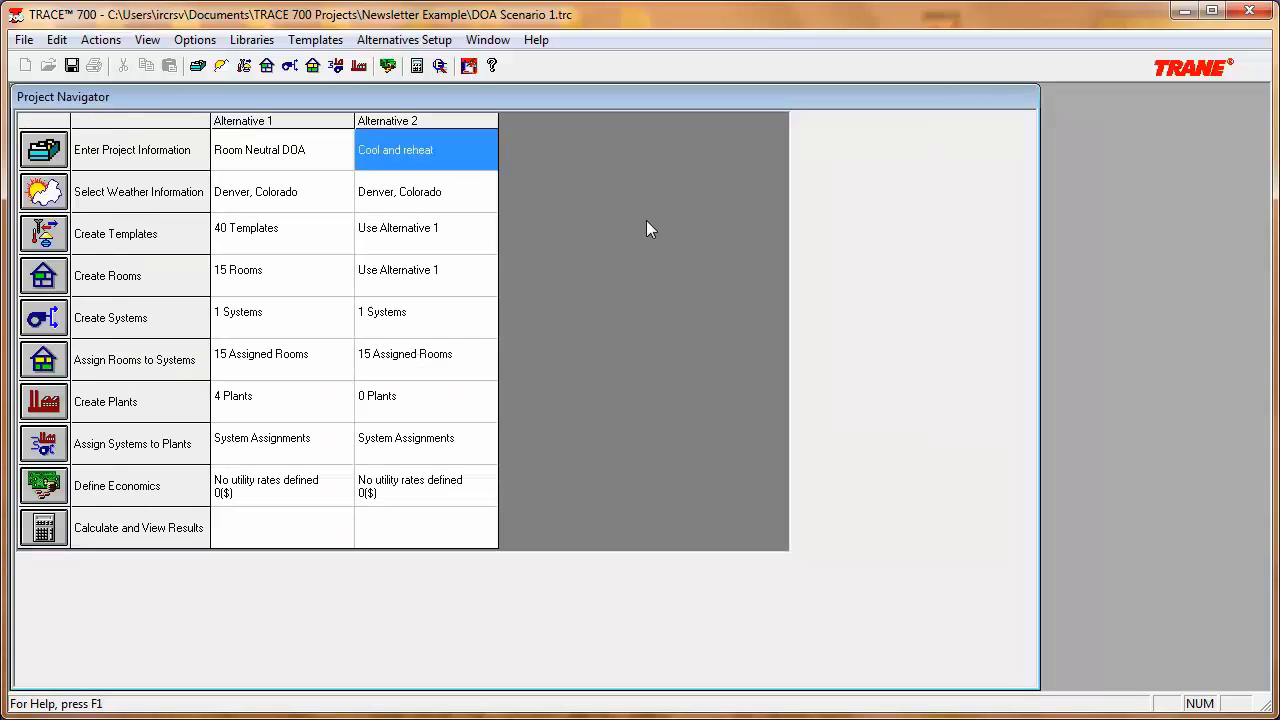